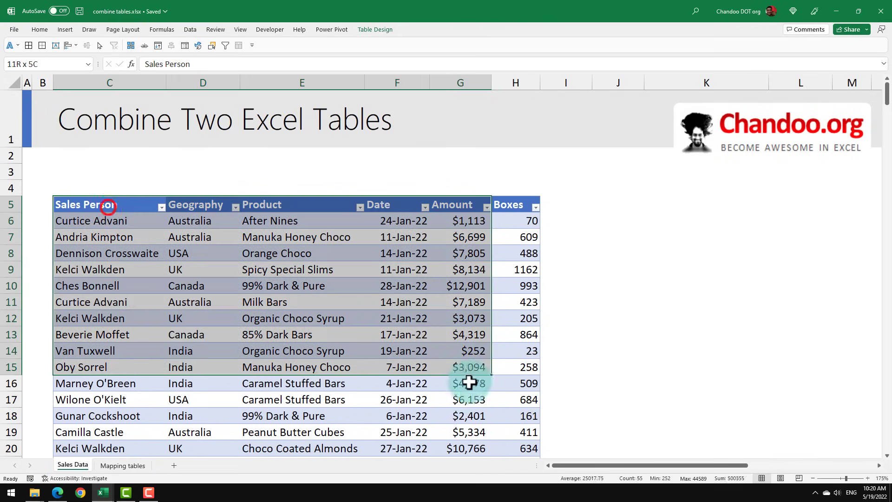
drag(108, 205, 504, 420)
click(123, 465)
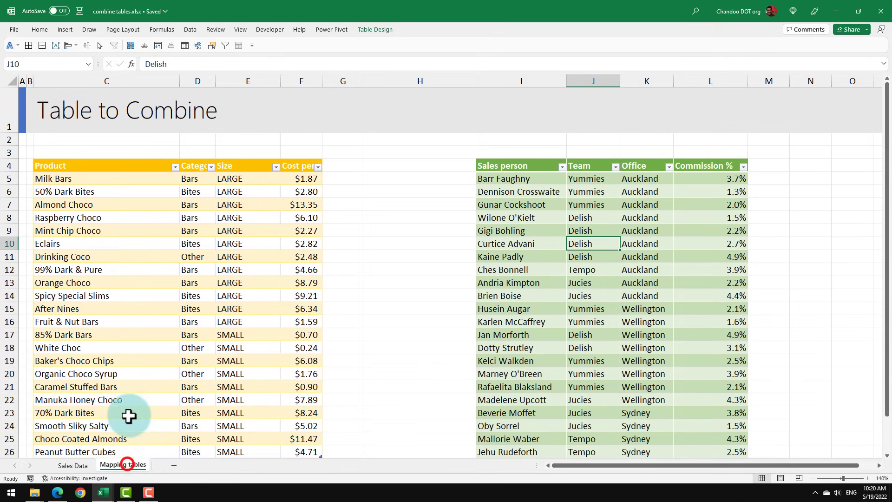
click(135, 248)
click(597, 269)
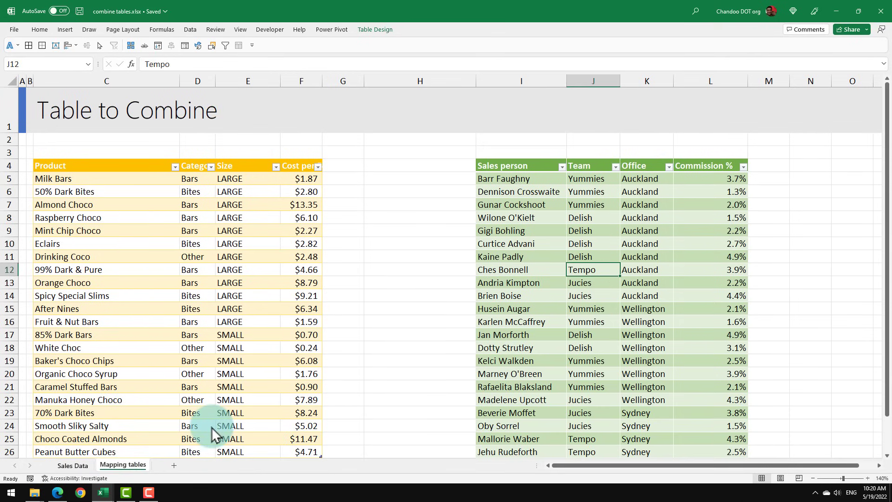
click(74, 465)
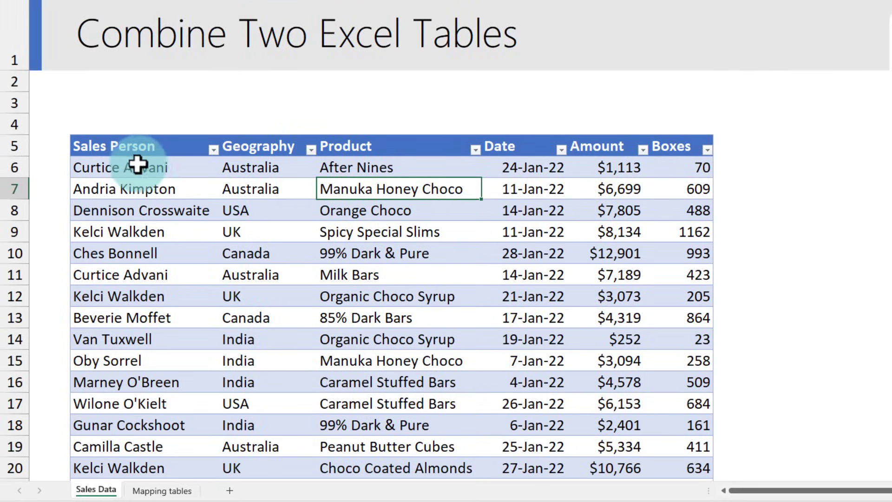
Look up After Nines in the products table: category Bites, size LARGE, cost $6.34
click(393, 132)
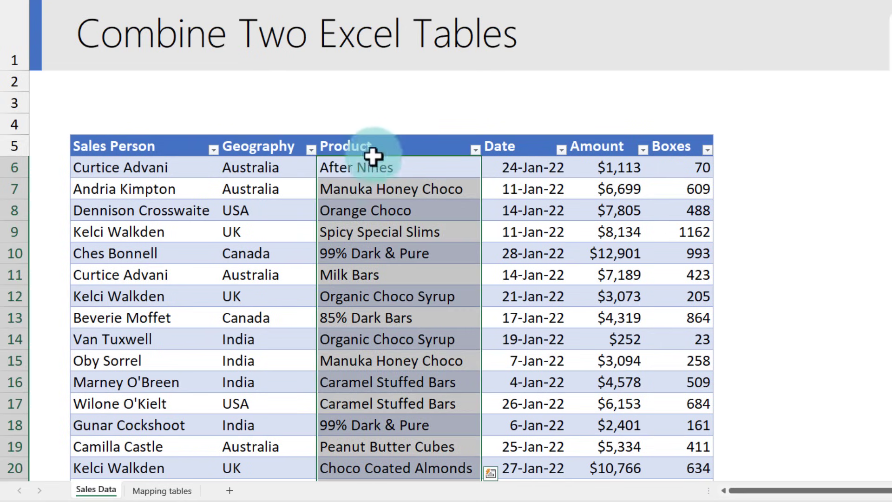
click(358, 170)
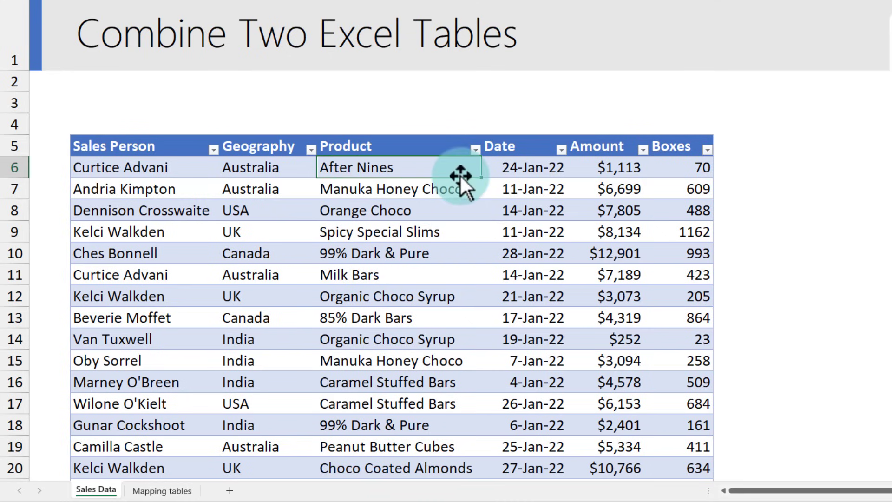
click(158, 492)
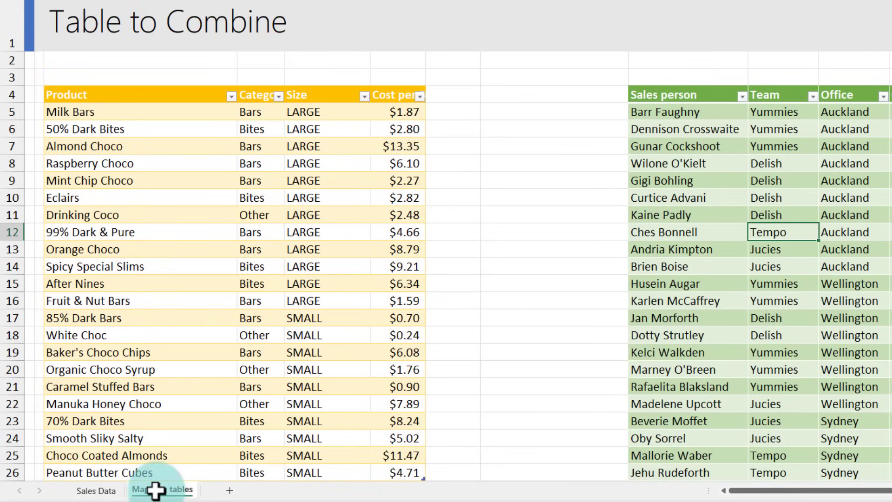
click(115, 285)
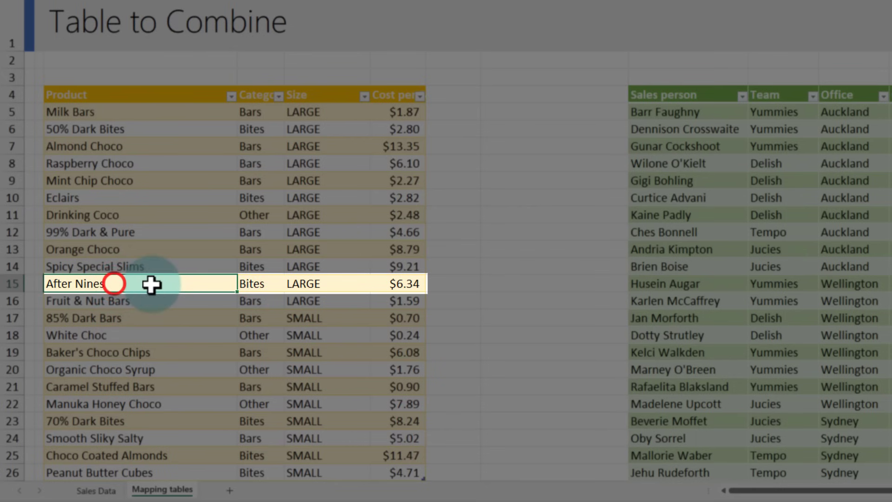
click(255, 284)
click(309, 285)
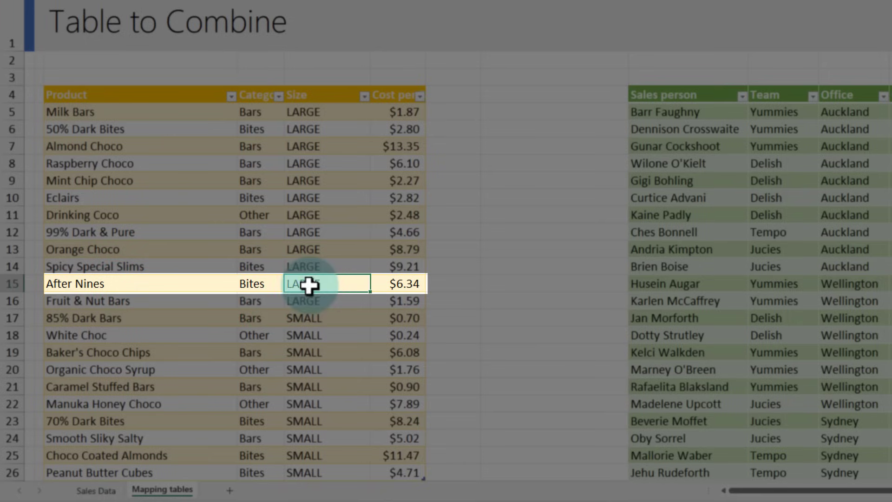
click(405, 284)
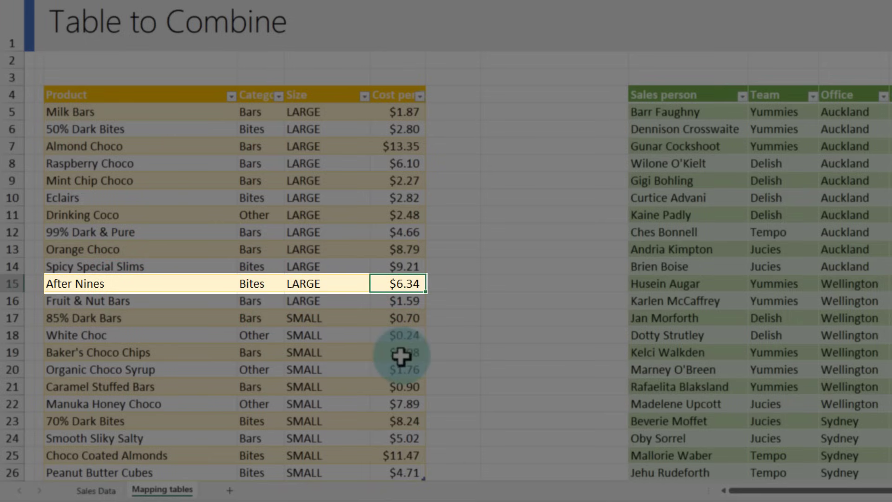
click(96, 489)
Add Category and Size headers beside Boxes, extending the sales table
drag(740, 162, 889, 162)
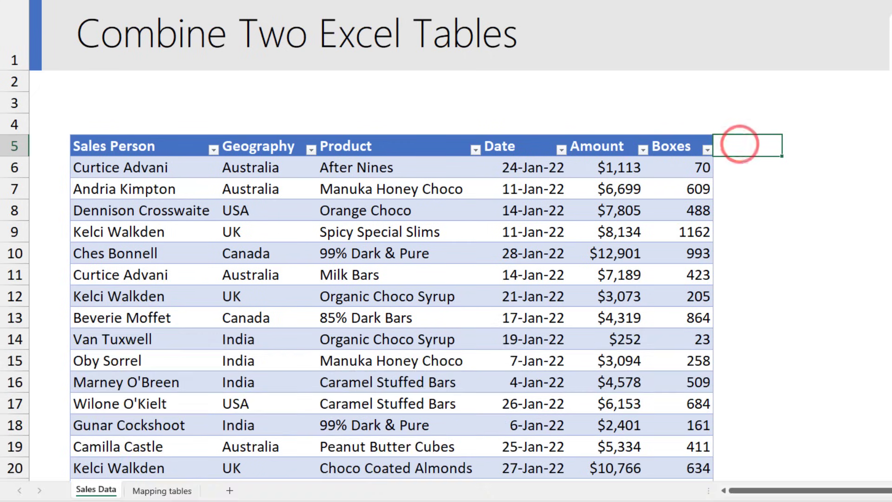
text(Category)
key(Tab)
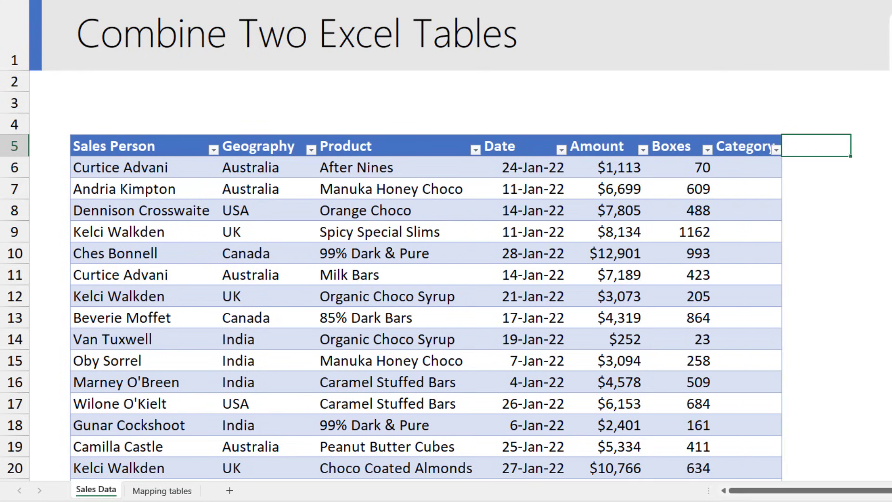
text(Size)
key(Return)
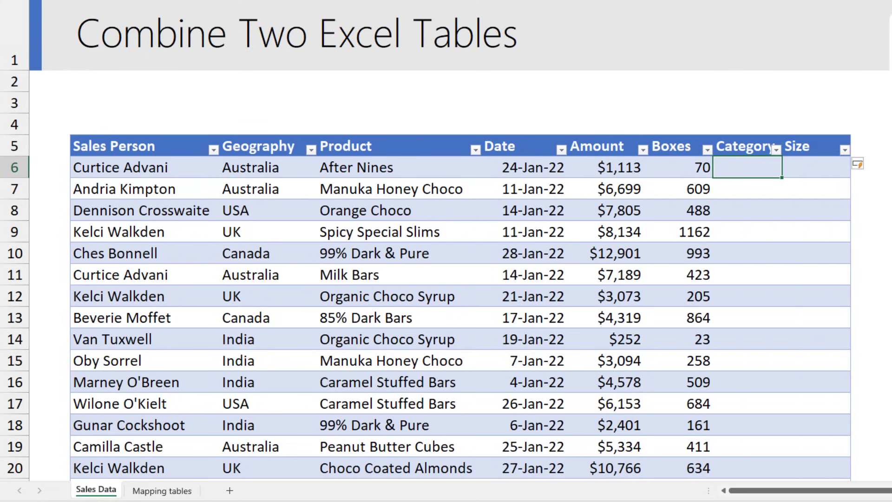
Begin an XLOOKUP in the Category column with the row's Product as lookup value
text(=)
text(xl)
key(Tab)
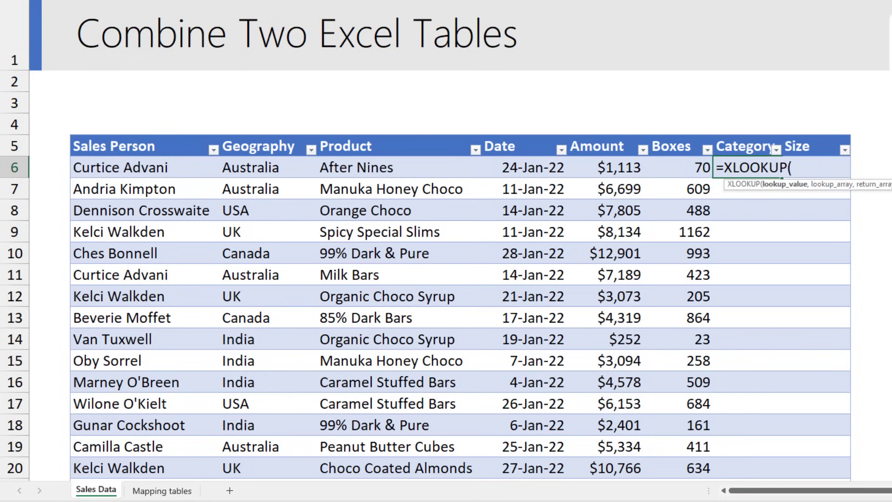
click(766, 188)
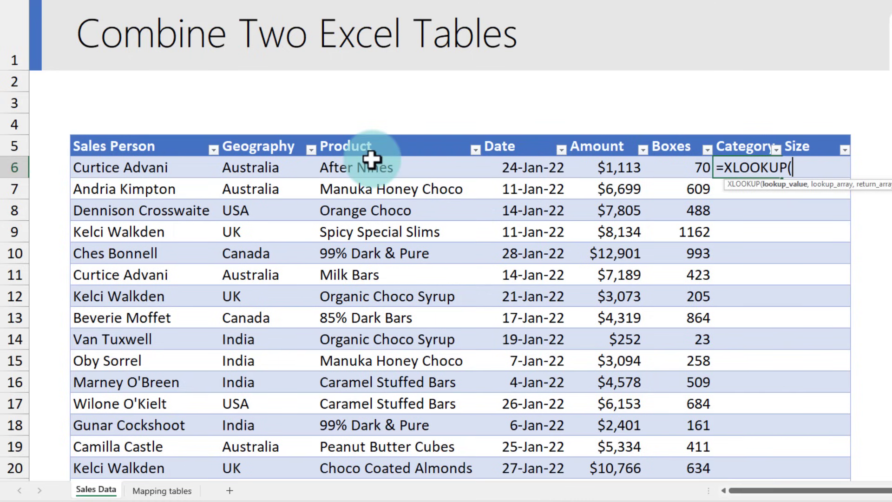
click(401, 167)
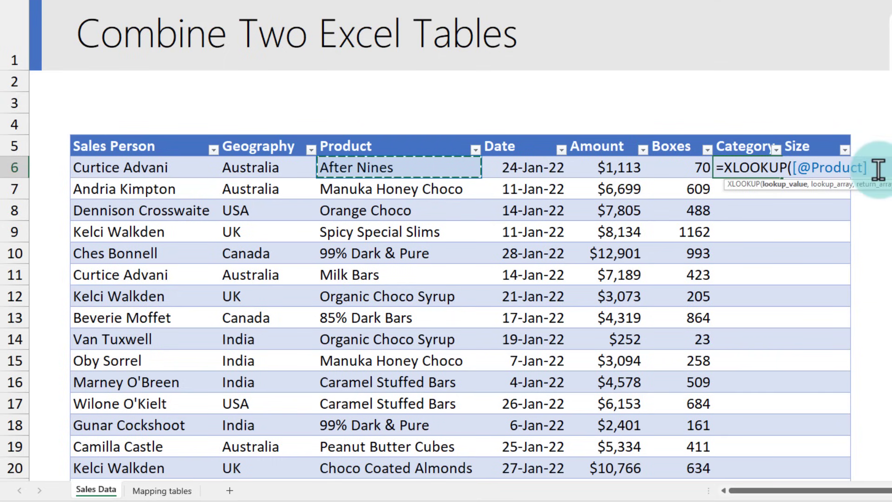
text(,)
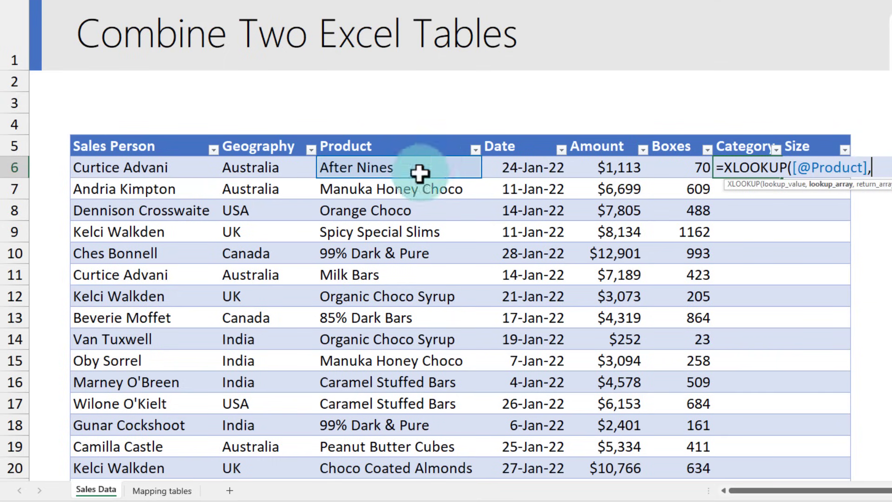
Complete the XLOOKUP with products[Product] as lookup array and products[Category] as results
click(162, 490)
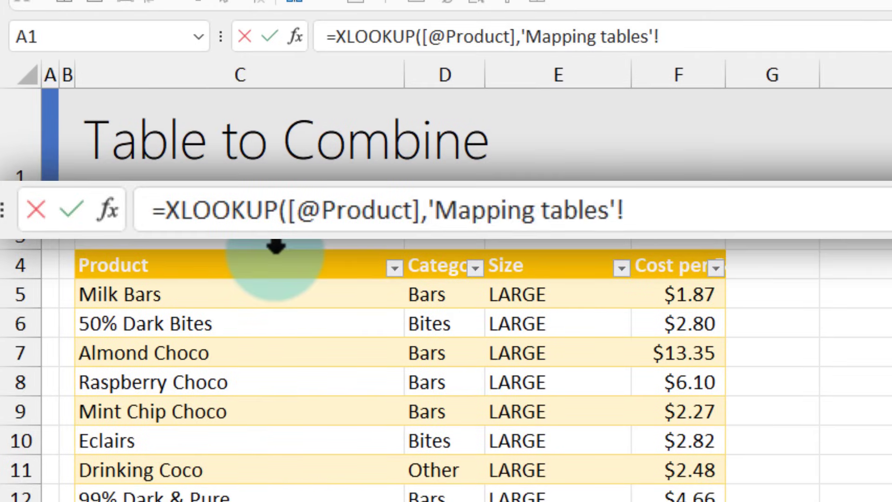
click(274, 253)
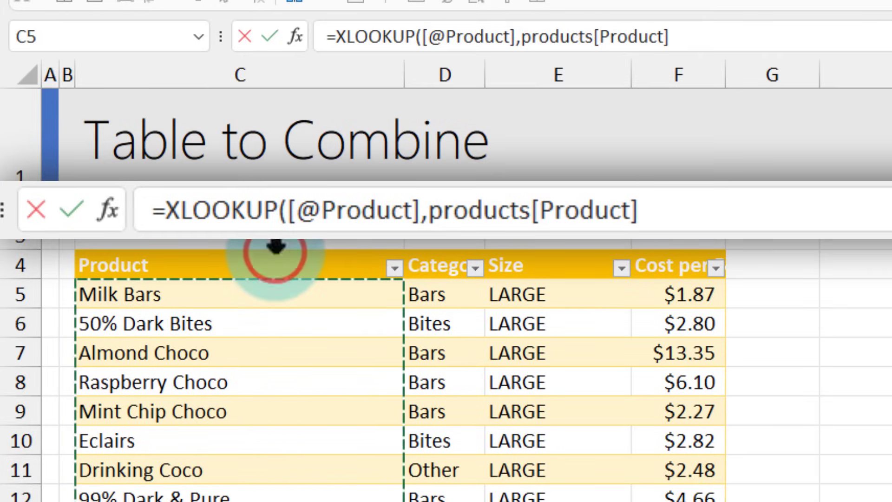
drag(520, 36, 682, 40)
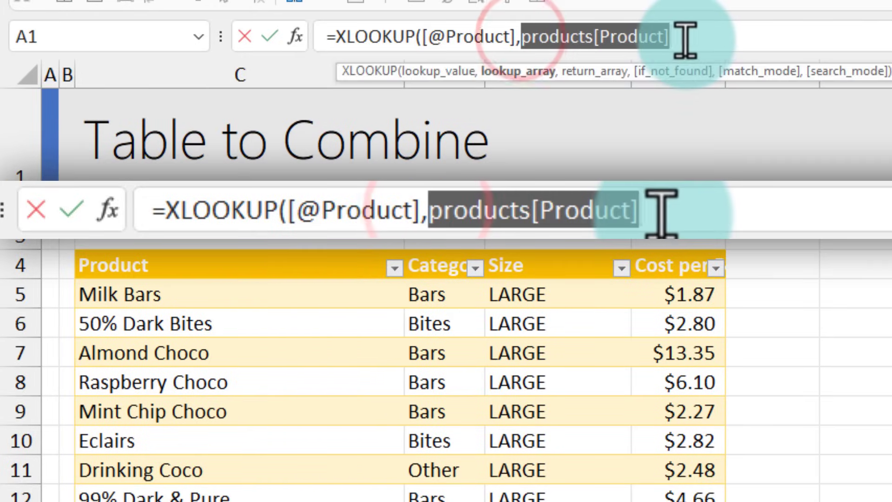
click(701, 37)
text(,)
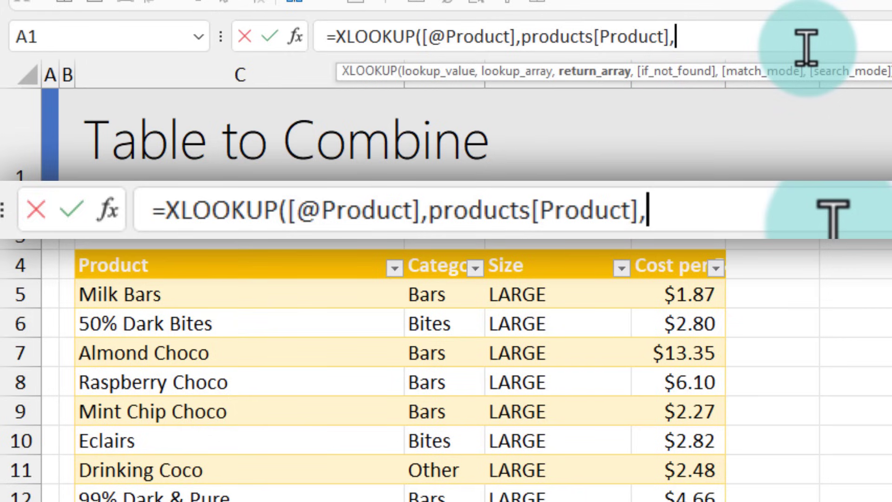
click(453, 248)
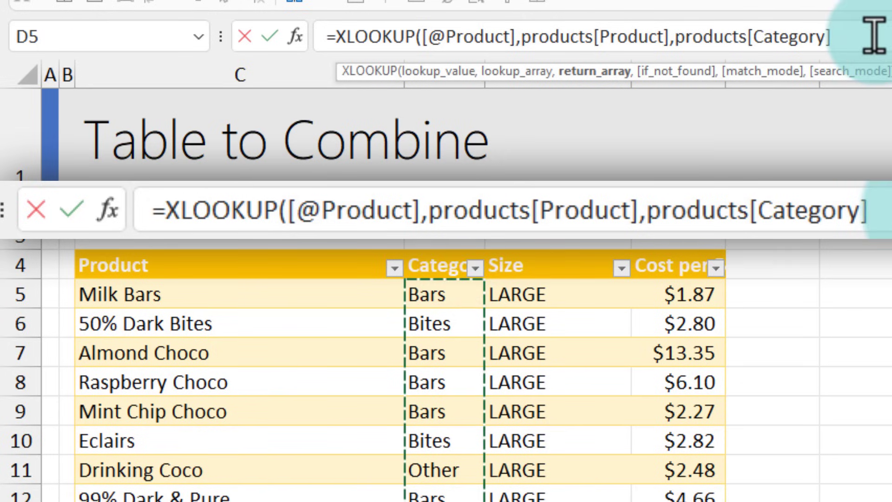
text())
key(Return)
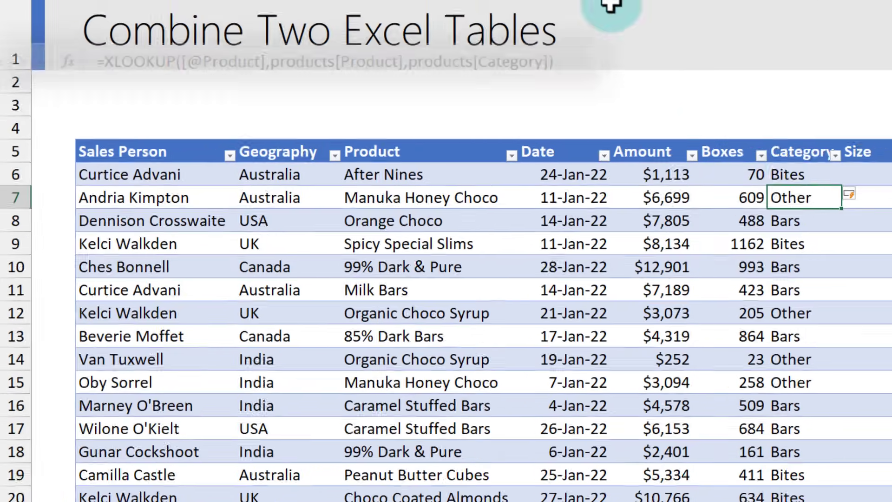
Start a VLOOKUP in the Size column using the row's Product as lookup value
click(763, 177)
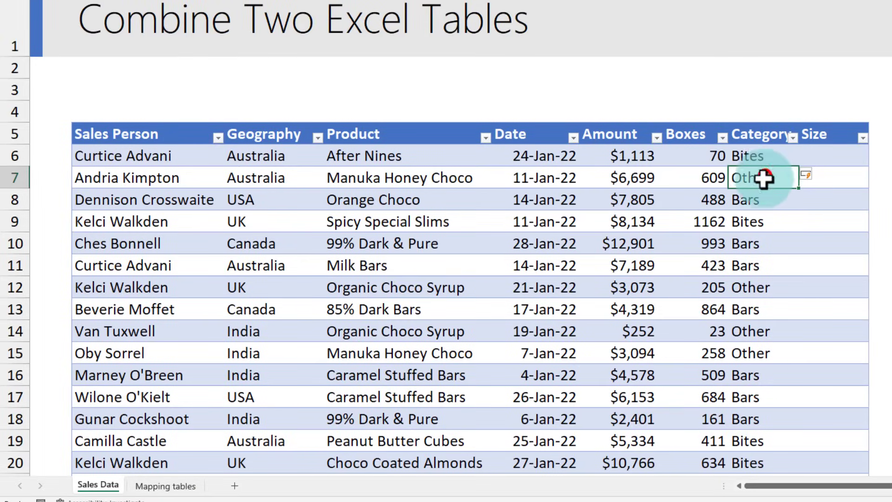
scroll(743, 322, down, 3)
scroll(746, 320, down, 1)
scroll(746, 322, down, 4)
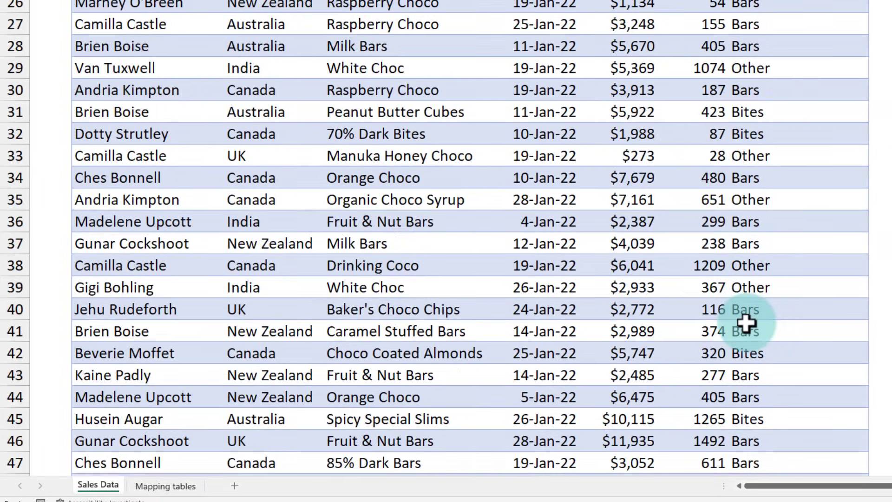
scroll(746, 322, up, 7)
scroll(746, 323, up, 2)
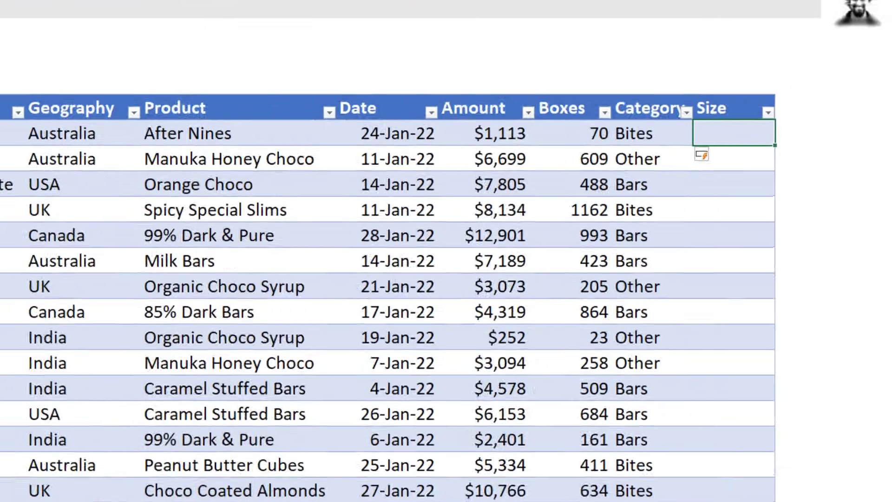
text(=)
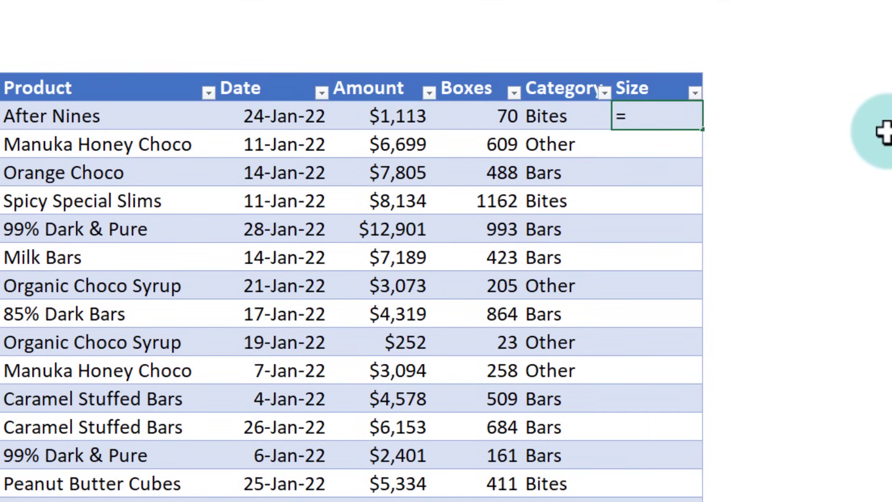
text(vl)
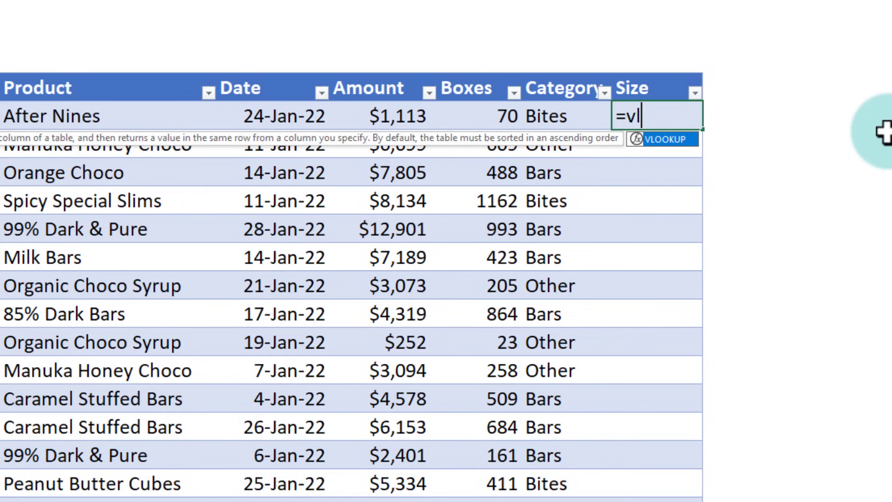
key(Tab)
click(84, 115)
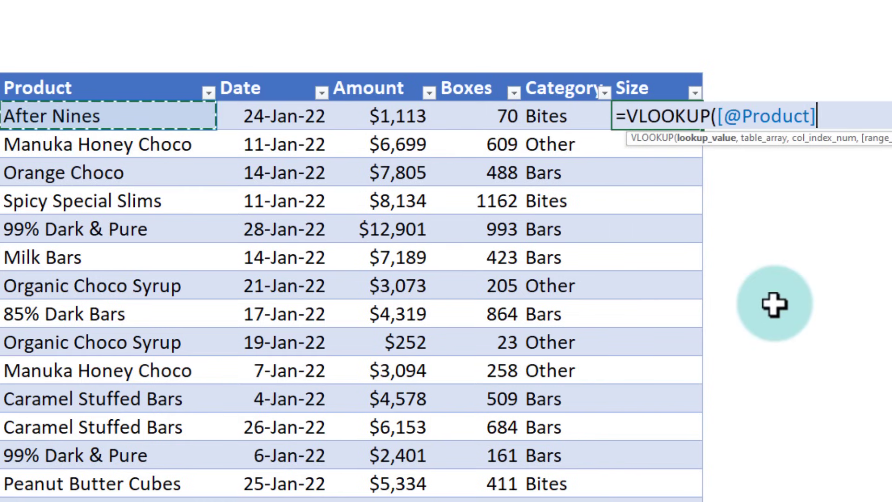
text(,)
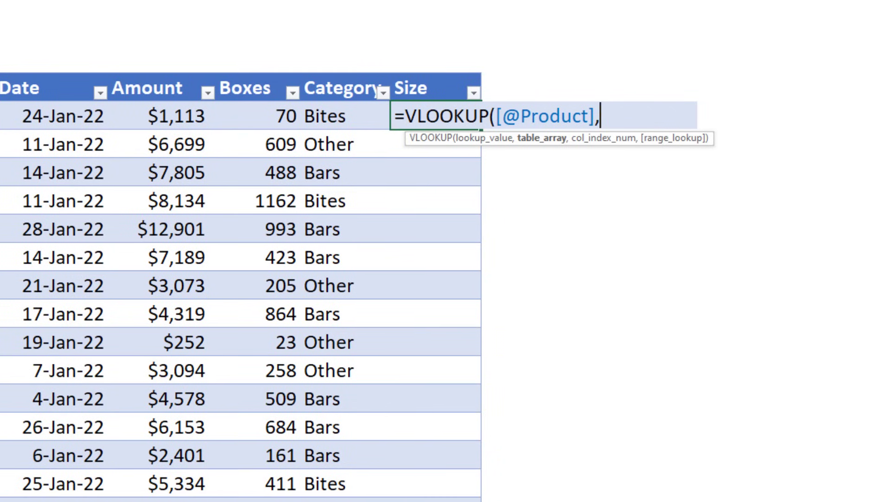
click(452, 440)
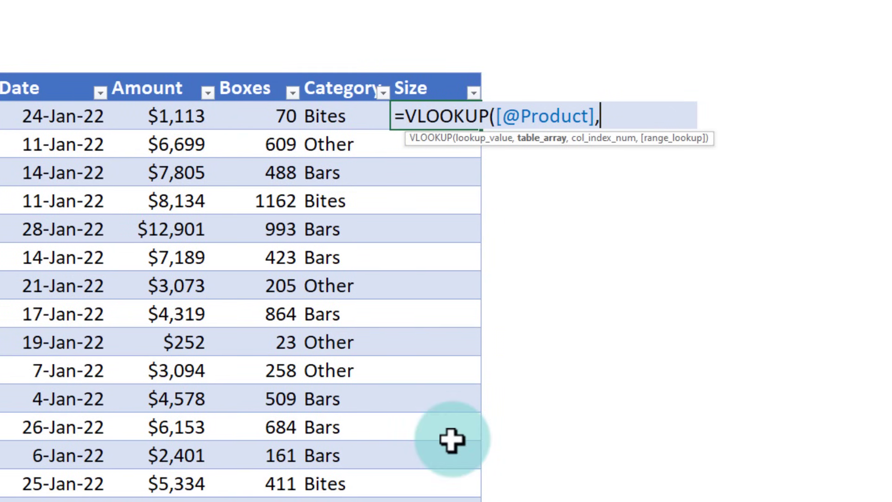
text(prod)
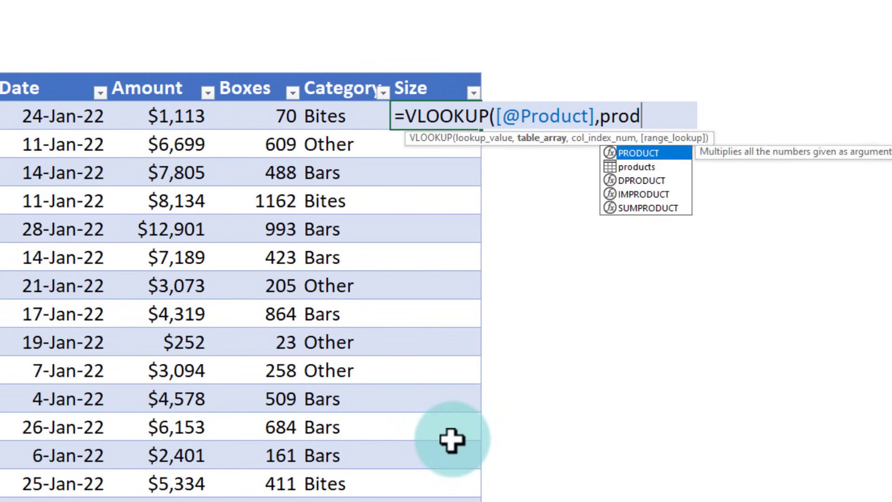
text(ucts,'Sales Data'!)
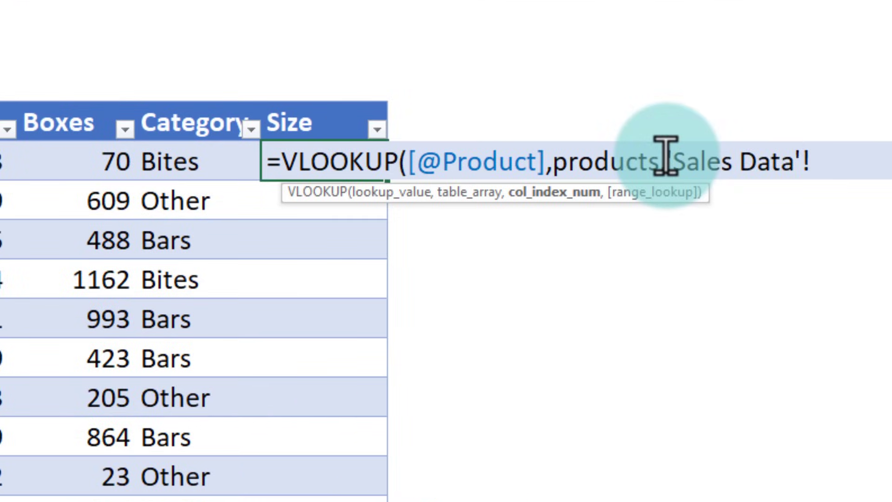
click(824, 168)
text('Sales Data'!)
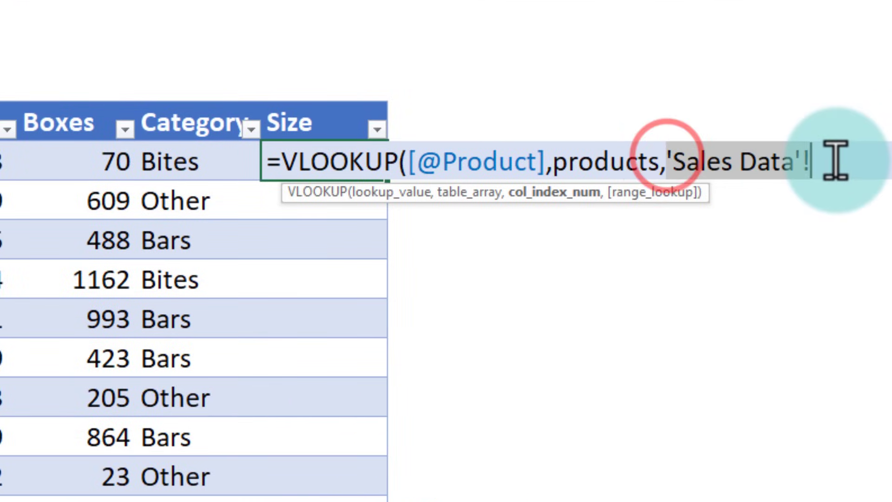
text(3,f)
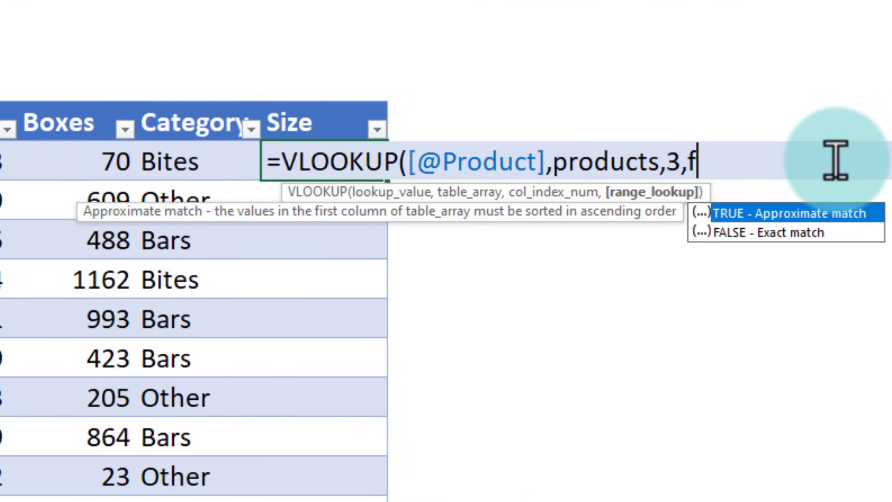
text(alse))
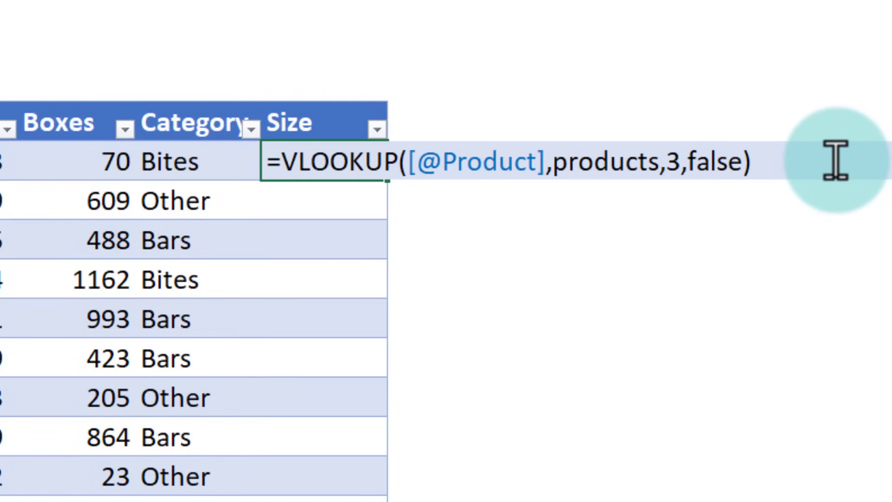
key(Return)
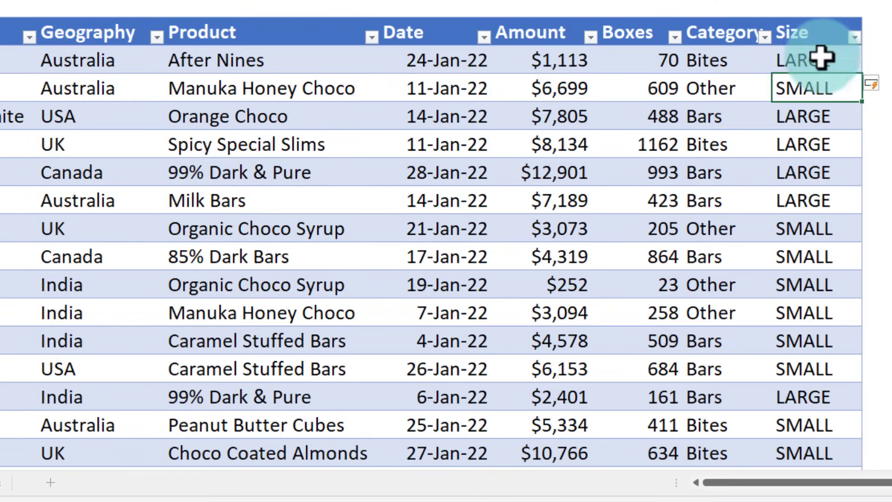
click(819, 56)
scroll(800, 180, down, 4)
scroll(800, 179, up, 4)
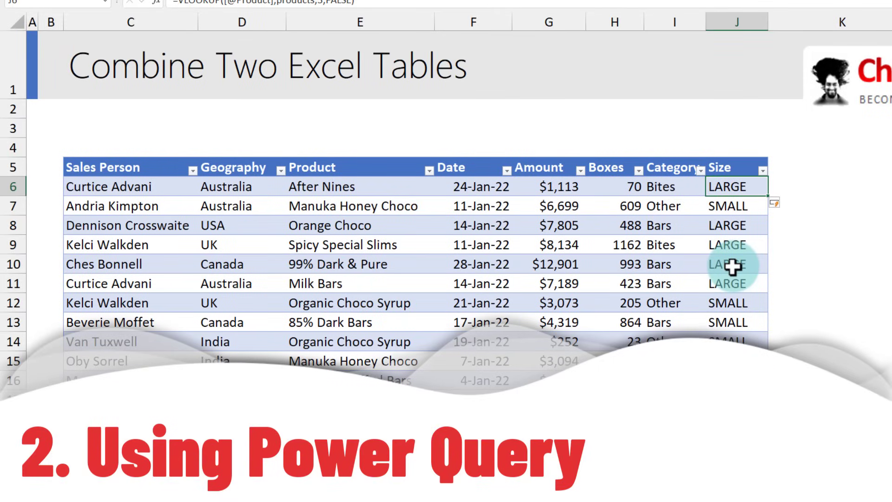
Inspect each salesperson's Team, Office and Commission % in the people table, then return to Sales Data
click(134, 187)
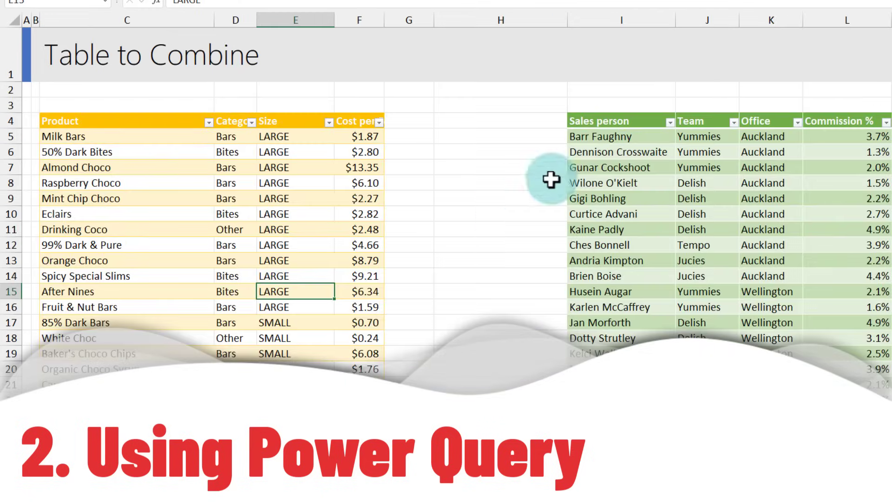
click(603, 139)
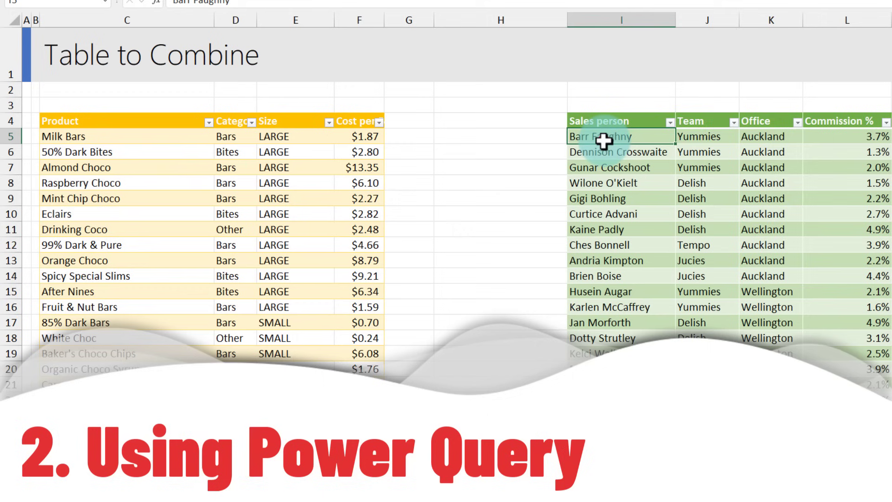
drag(687, 136, 860, 136)
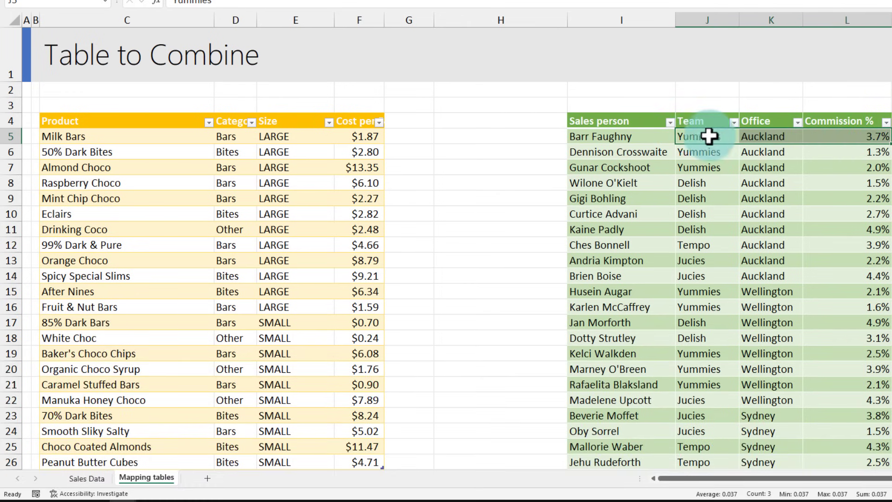
click(702, 134)
click(769, 134)
click(836, 134)
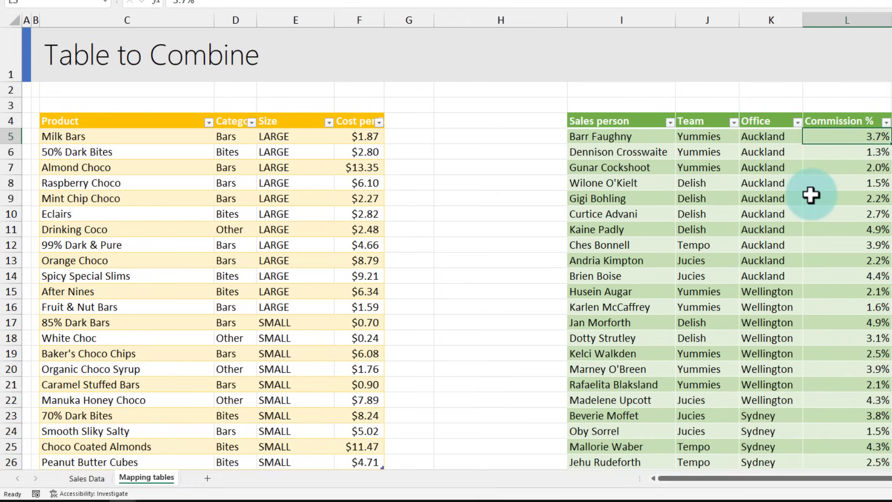
key(ctrl+Page_Up)
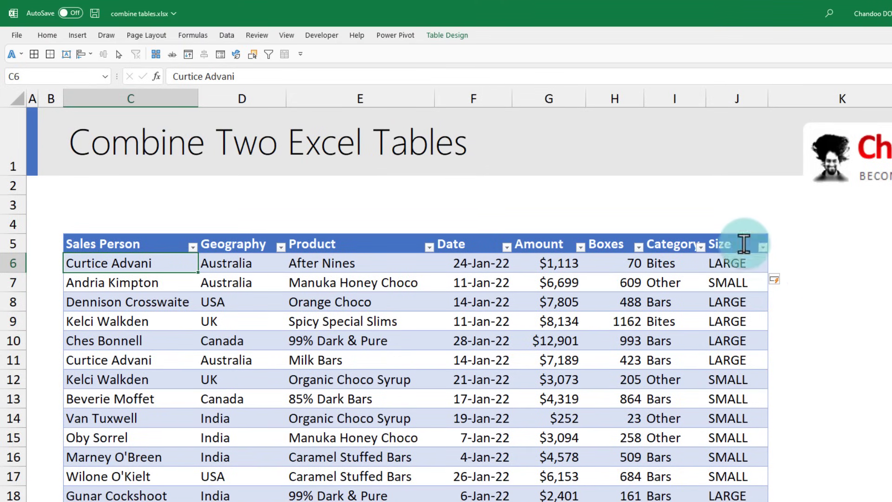
click(221, 33)
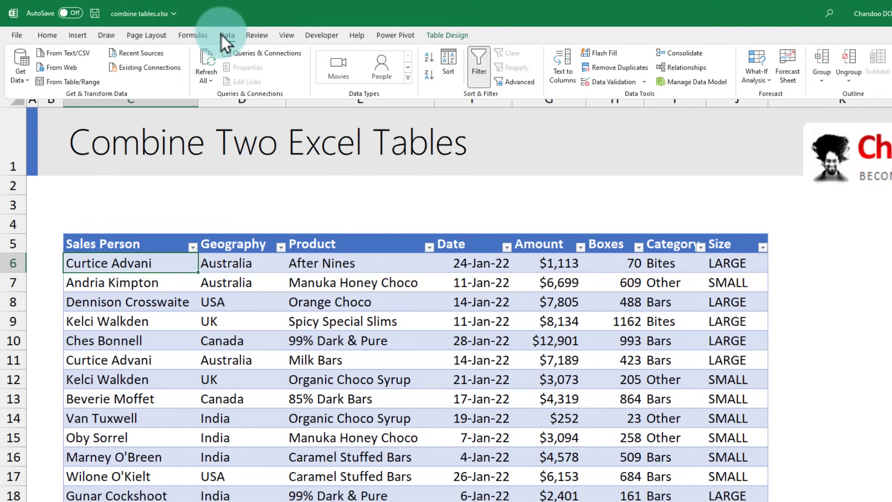
Create a query from the sales table via From Table/Range and duplicate it as sales (2)
click(91, 84)
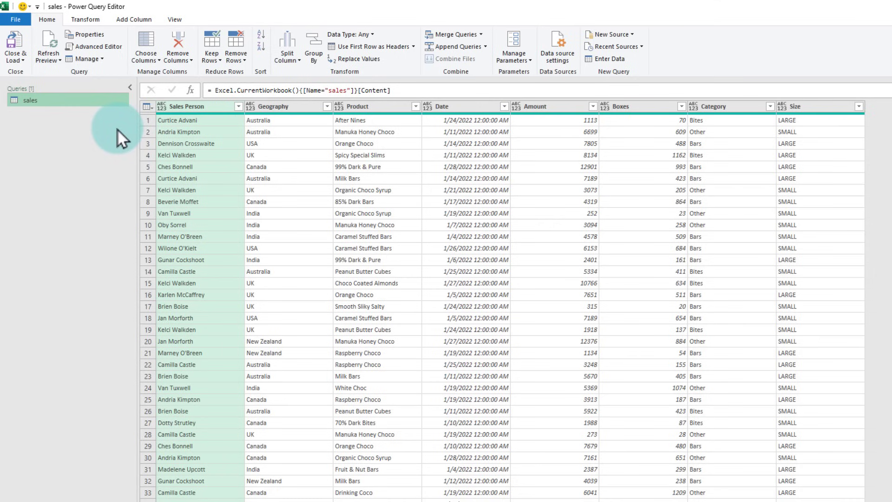
click(723, 105)
click(815, 107)
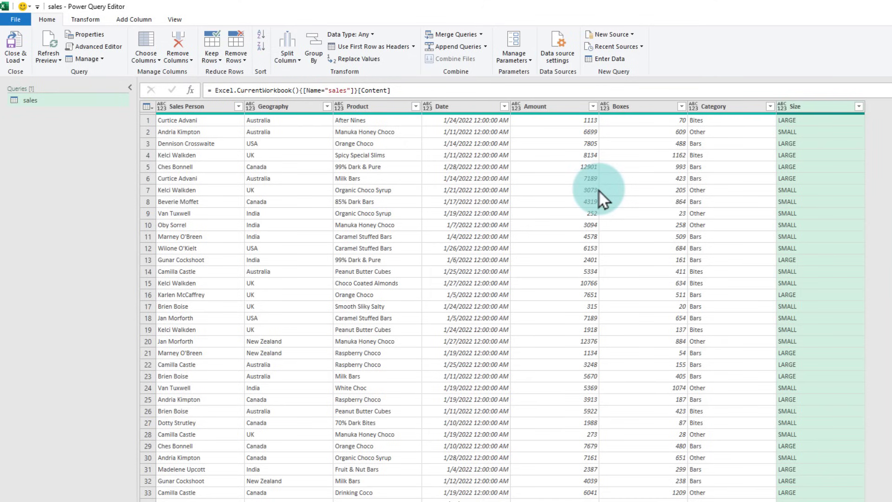
click(31, 101)
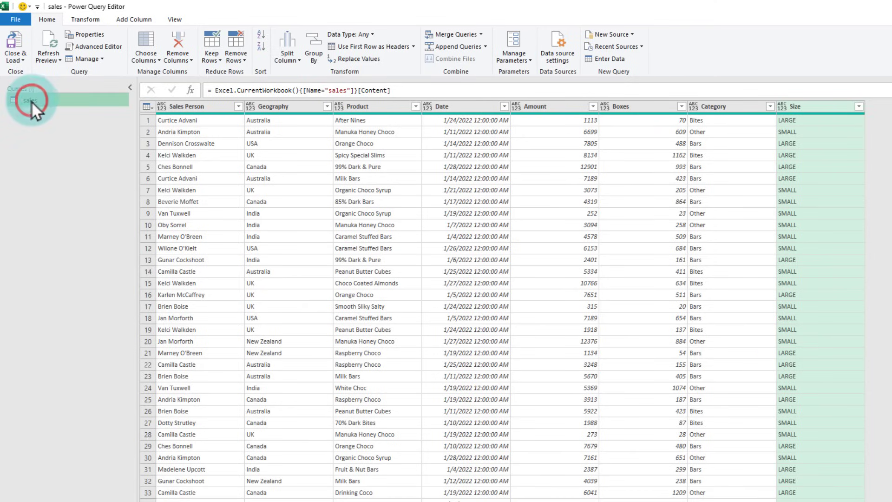
right_click(31, 99)
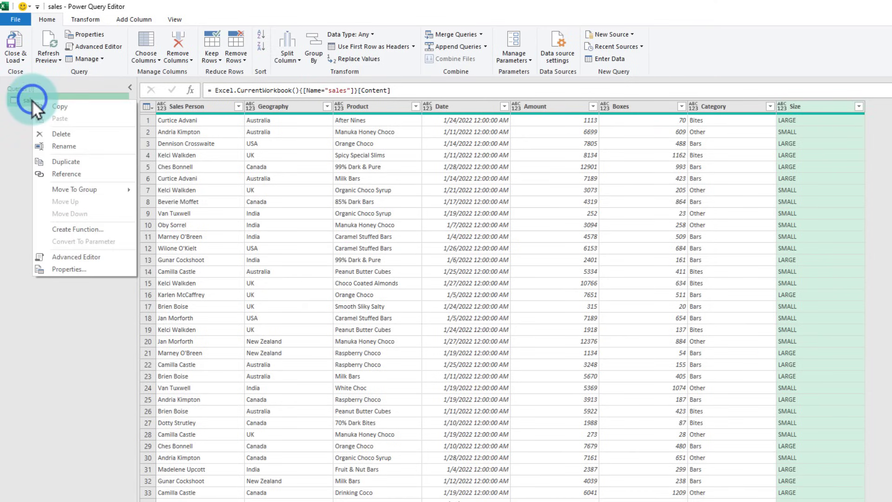
click(87, 163)
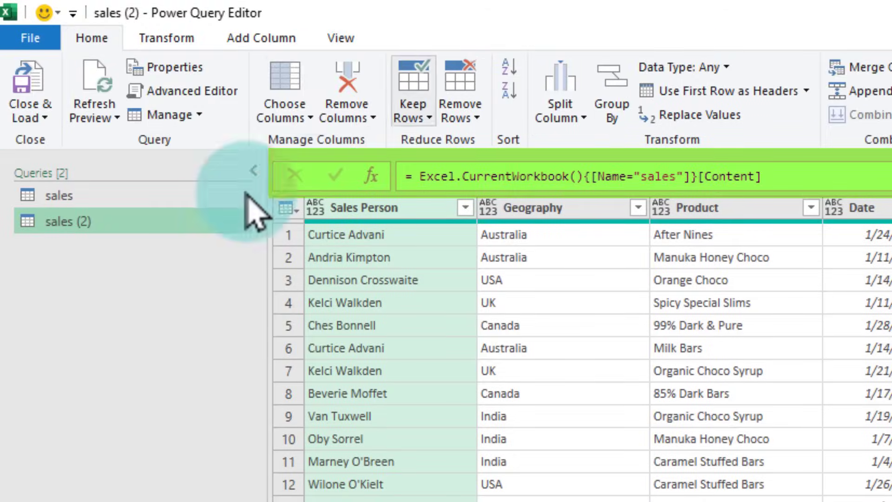
Change the duplicate's source formula from sales to people, then go back to the sales query
click(175, 19)
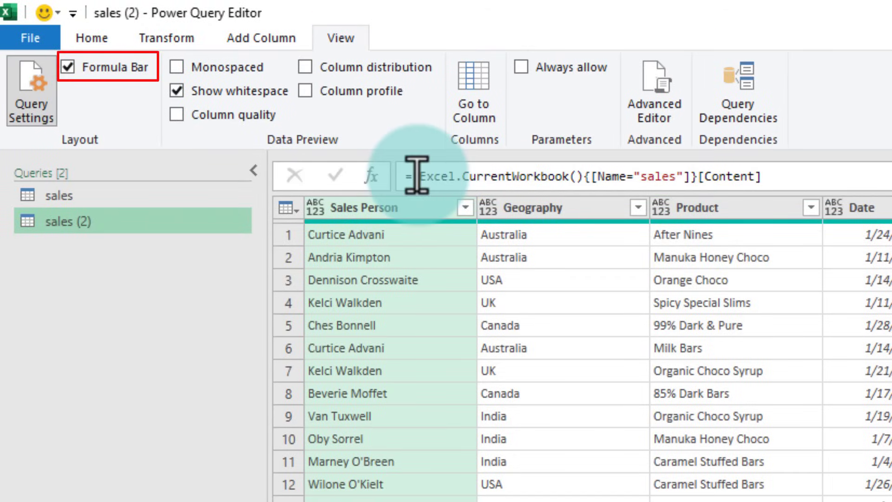
drag(418, 176, 649, 176)
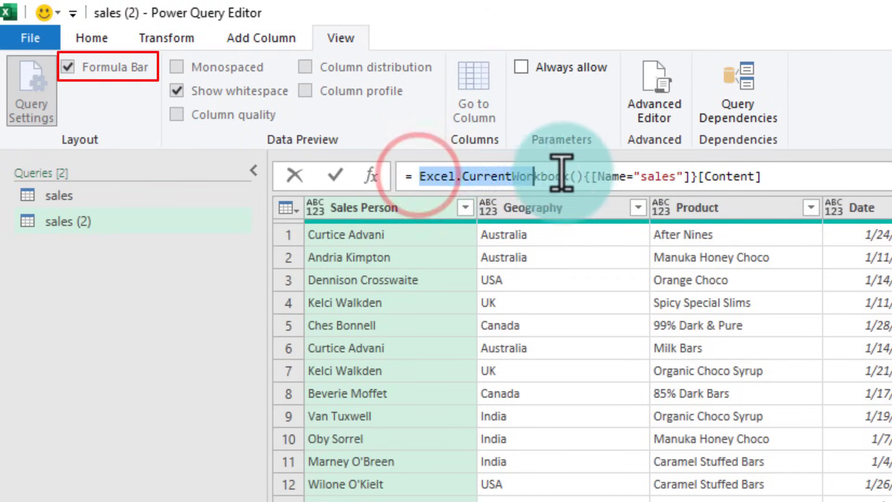
double_click(656, 176)
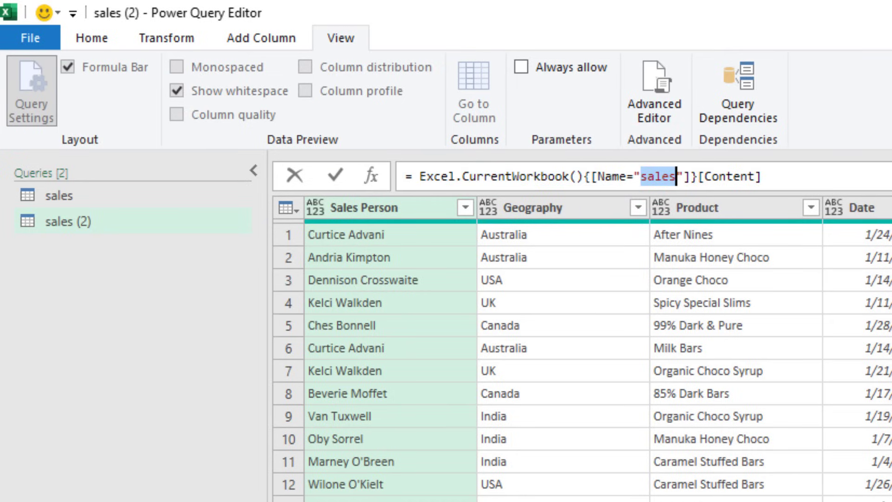
text(peo)
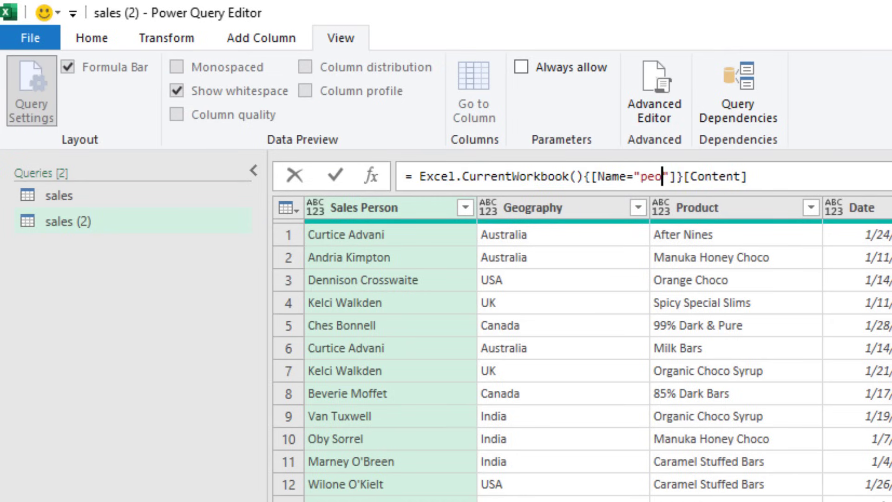
text(ple)
key(Return)
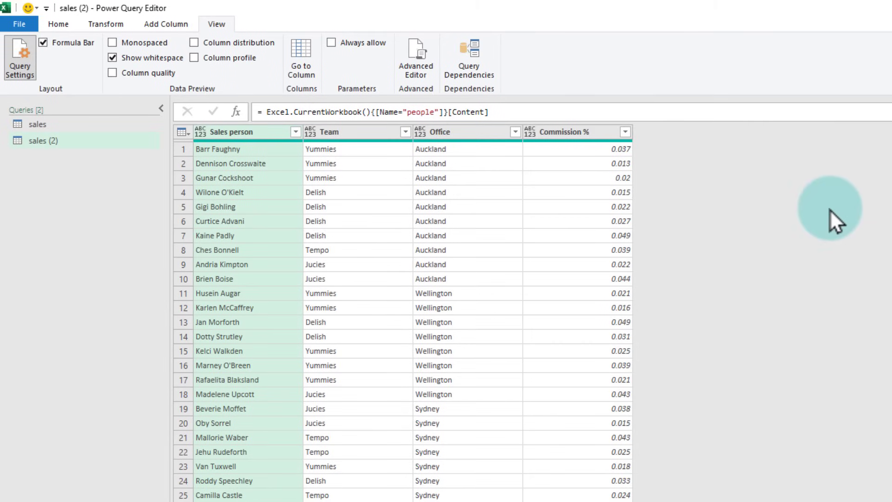
click(55, 123)
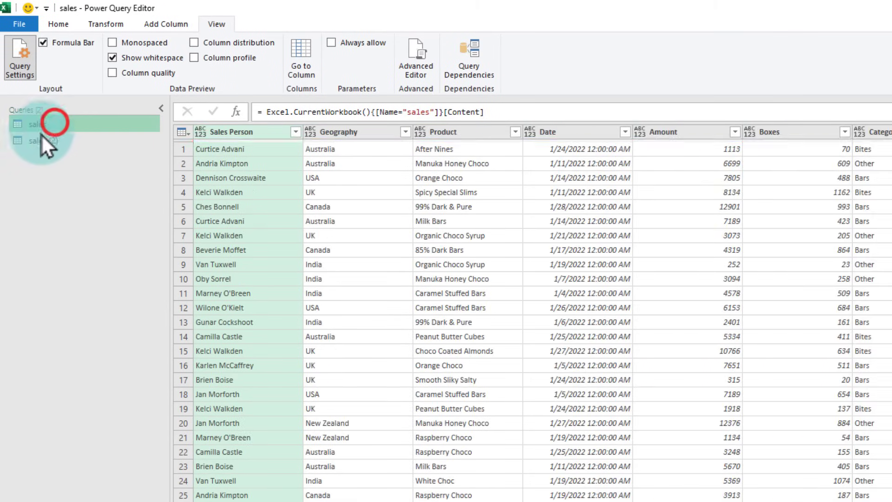
click(36, 139)
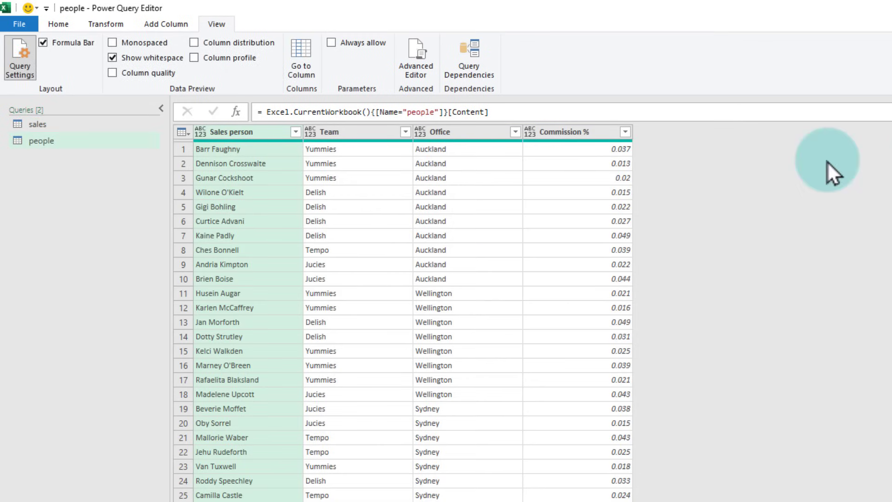
click(34, 120)
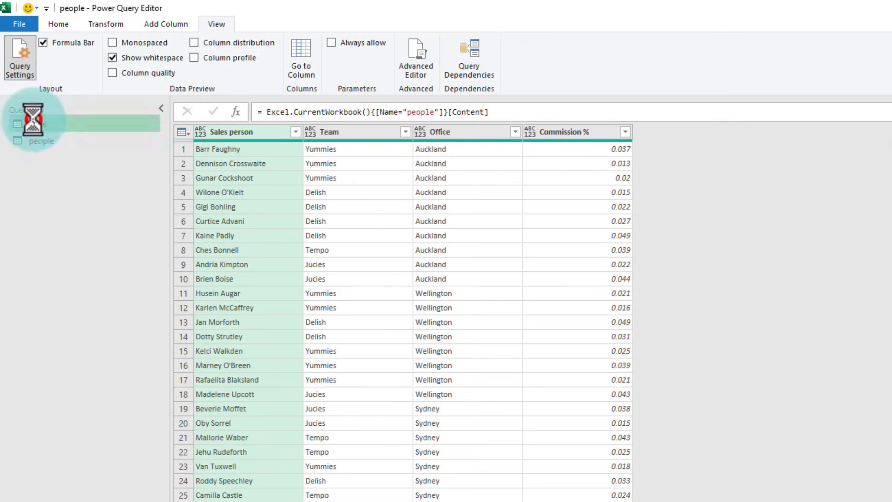
click(37, 139)
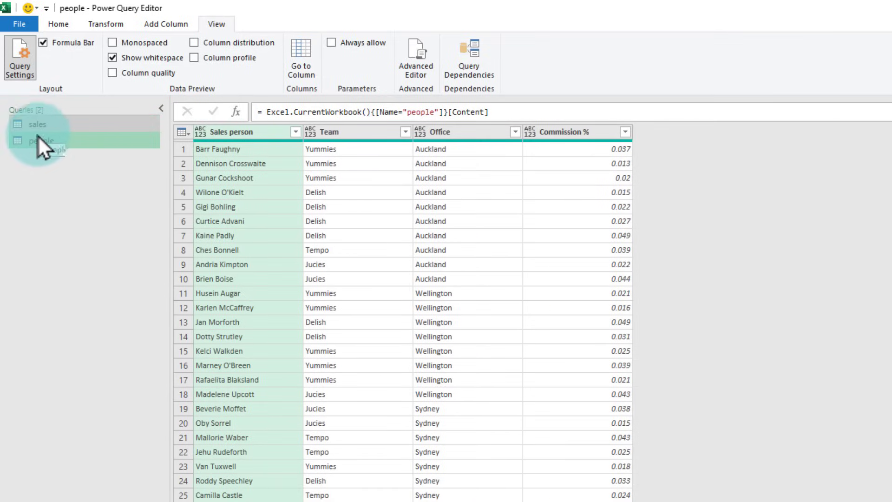
click(38, 122)
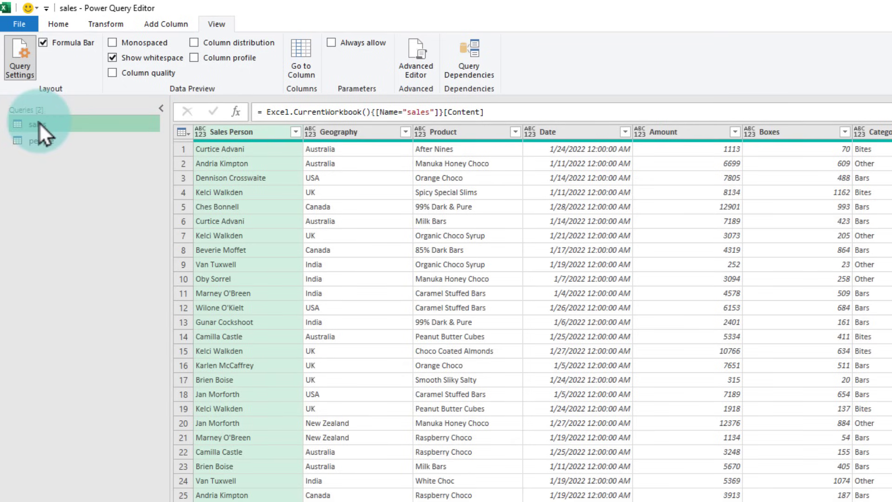
Merge sales with people on the Sales Person columns, left outer, matching all 354 rows
click(250, 132)
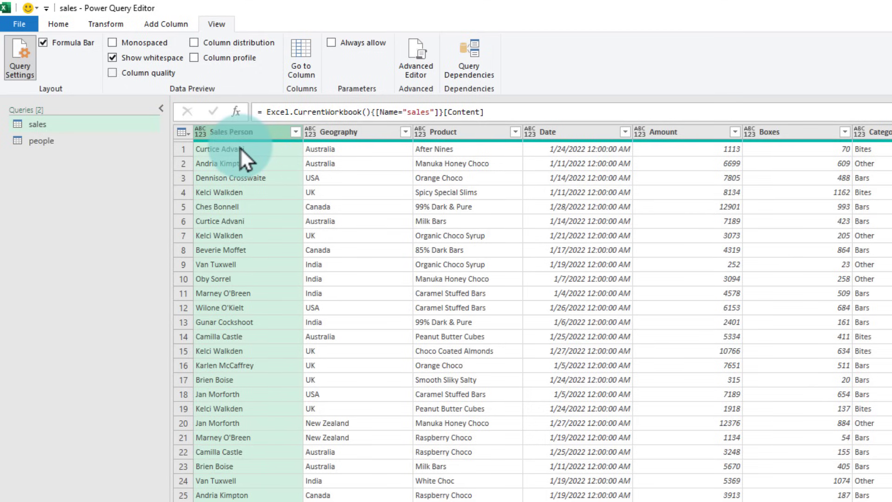
click(57, 23)
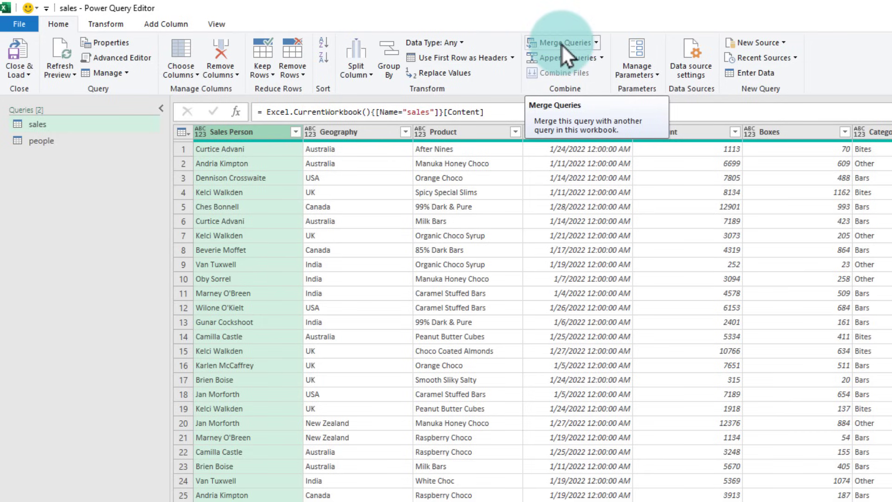
click(562, 44)
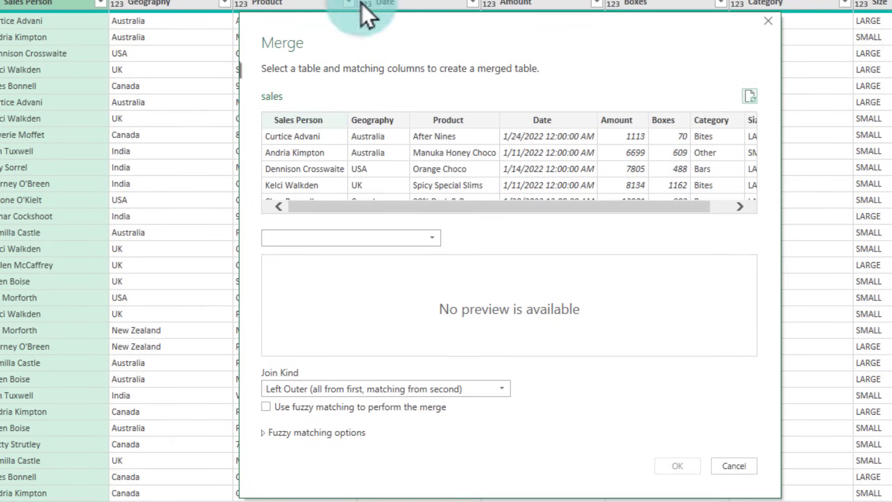
click(312, 122)
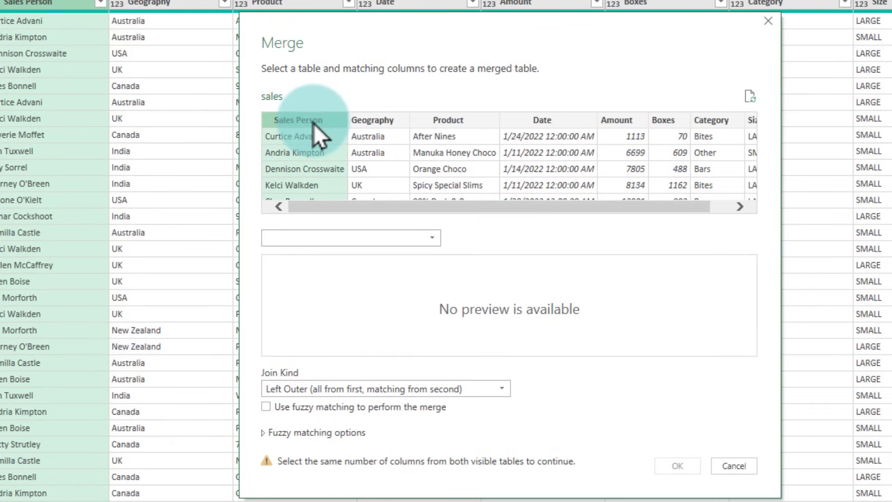
click(364, 239)
click(338, 259)
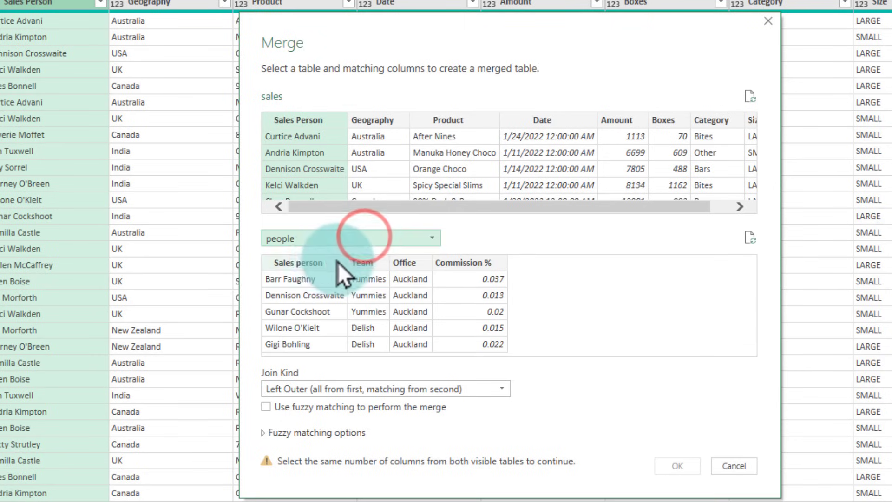
click(308, 264)
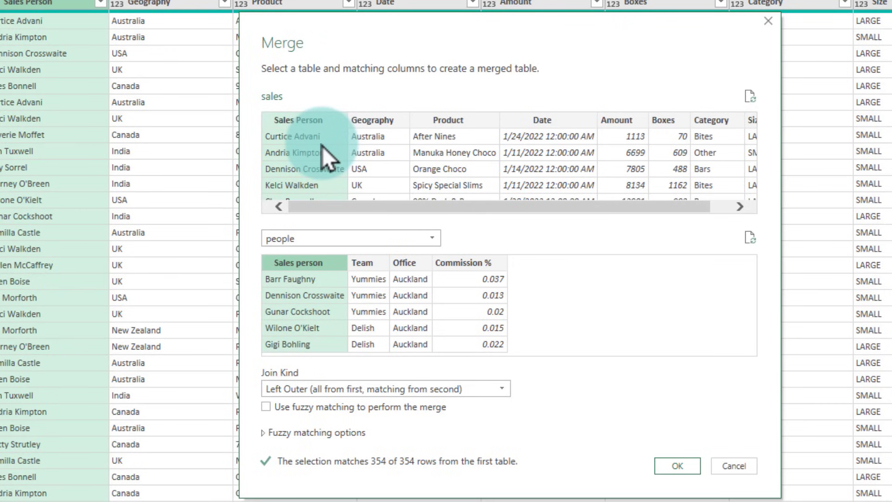
Confirm the merge and select the new people column of nested tables
click(685, 471)
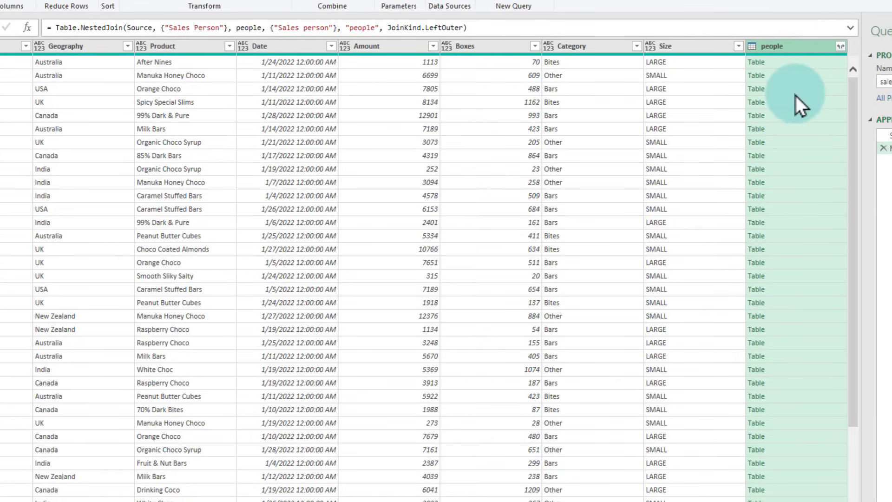
scroll(429, 269, left, 3)
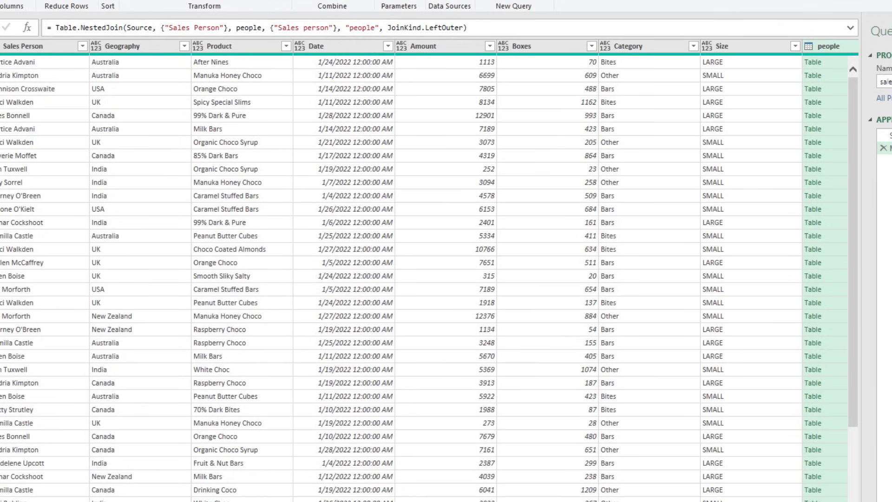
scroll(429, 270, right, 3)
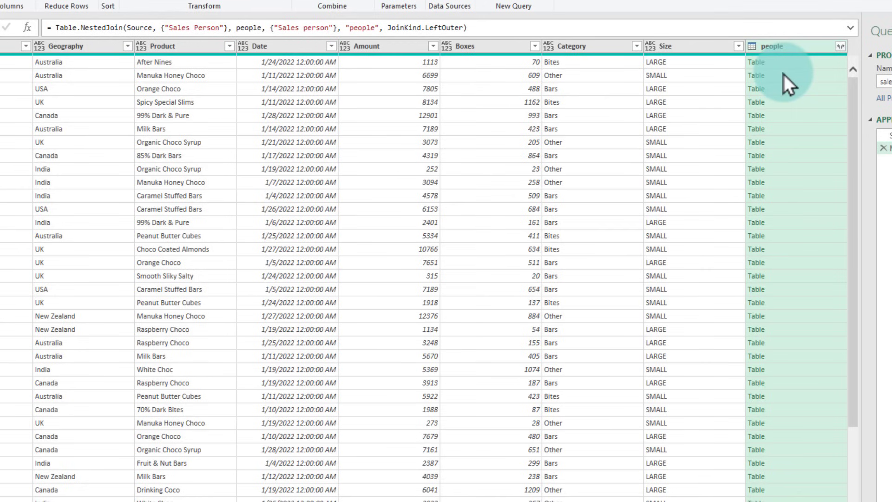
scroll(218, 302, left, 3)
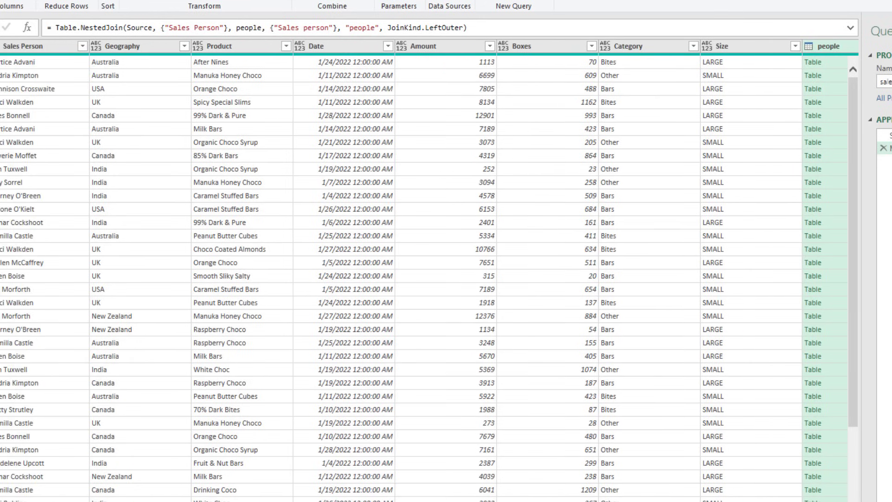
click(17, 59)
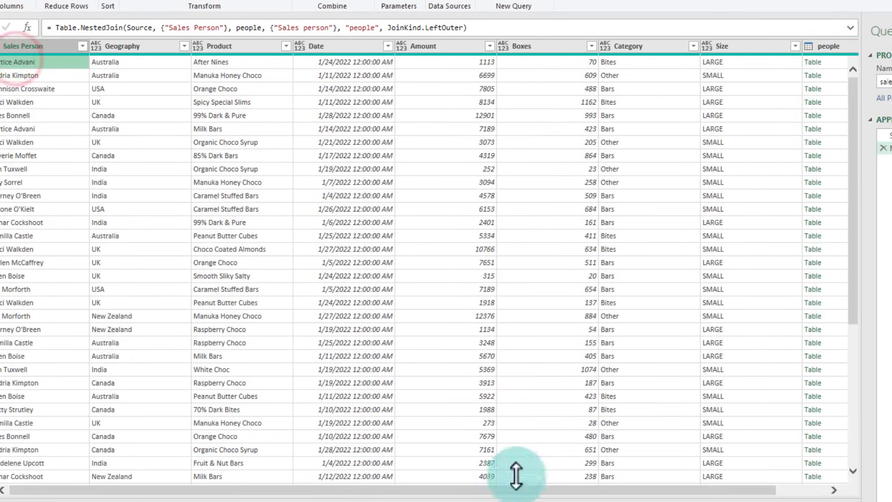
drag(538, 494, 744, 497)
click(796, 46)
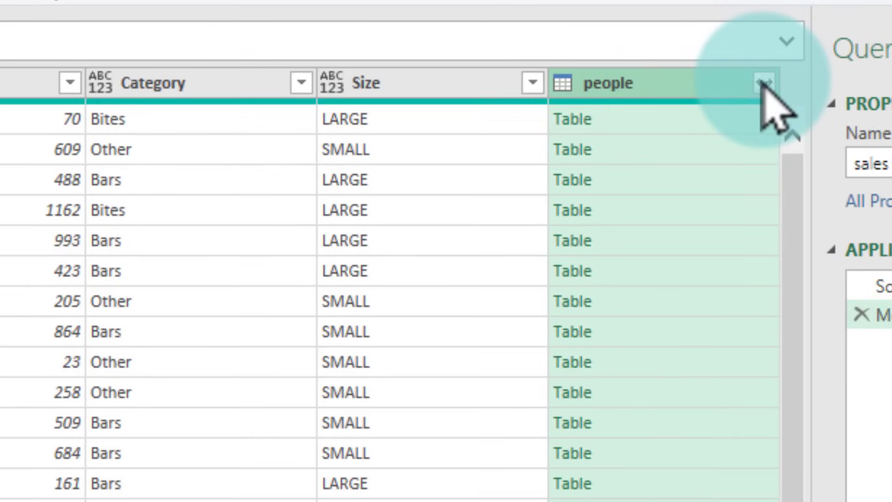
Expand people into Team, Office and Commission %, excluding Sales person and the name prefix
click(764, 83)
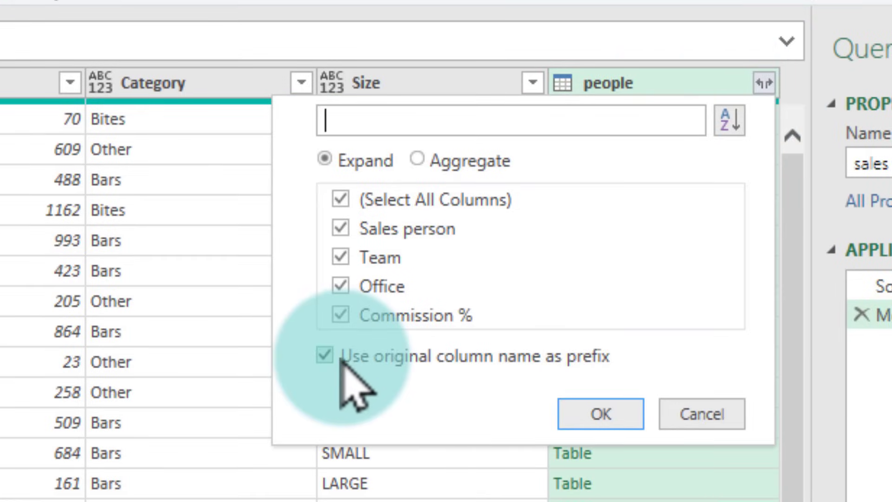
click(341, 228)
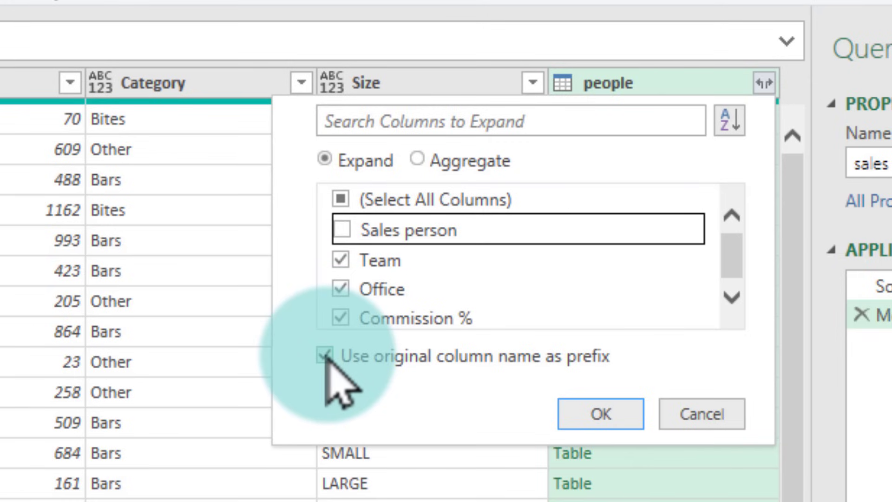
click(324, 356)
click(609, 418)
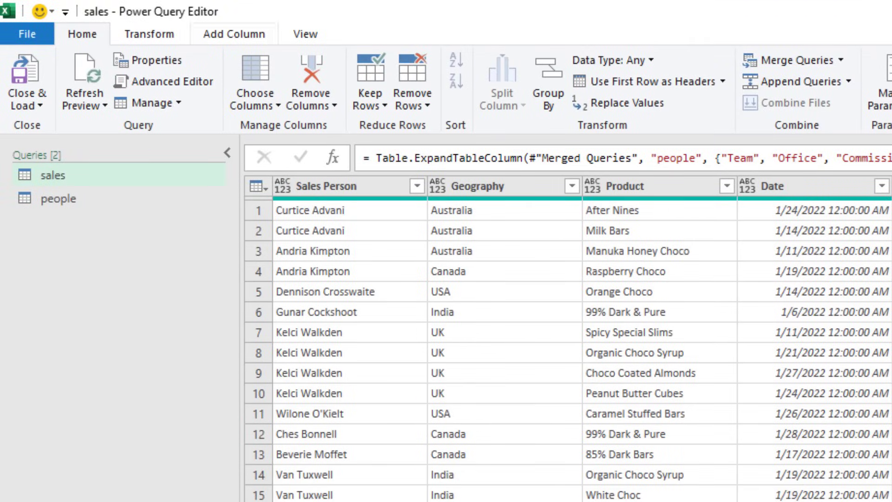
Close and load the query as a connection only
click(28, 103)
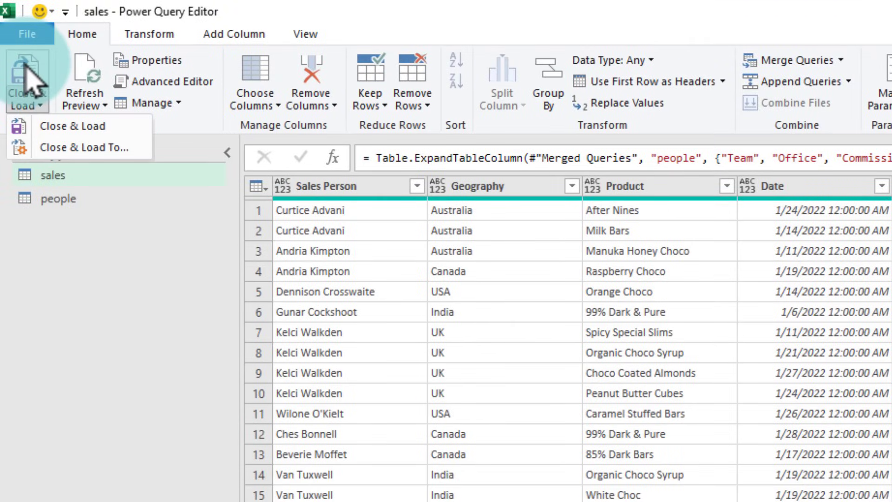
click(129, 357)
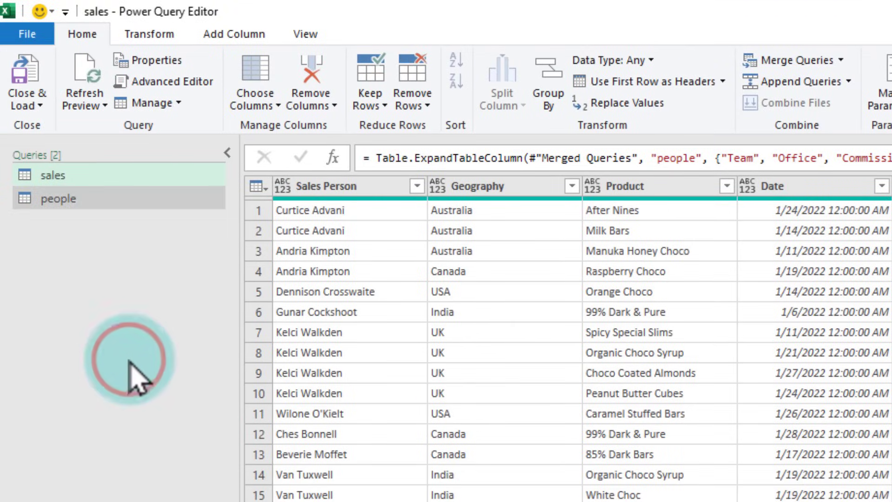
click(30, 105)
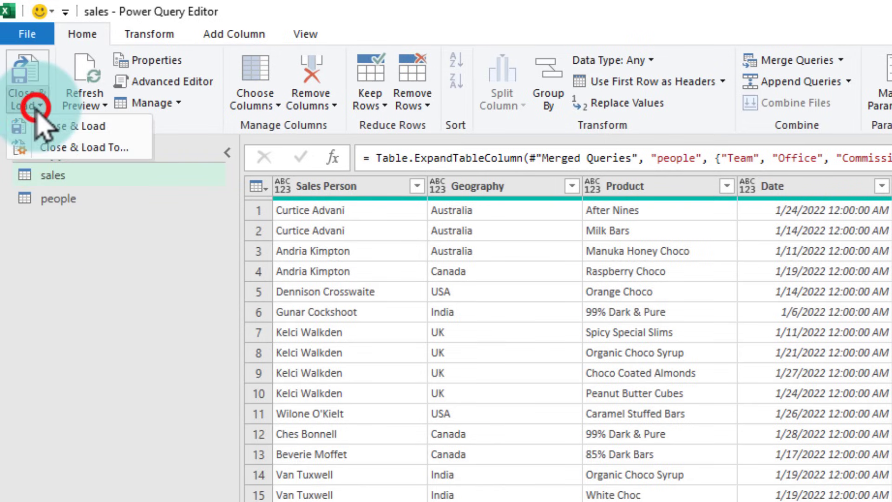
click(66, 148)
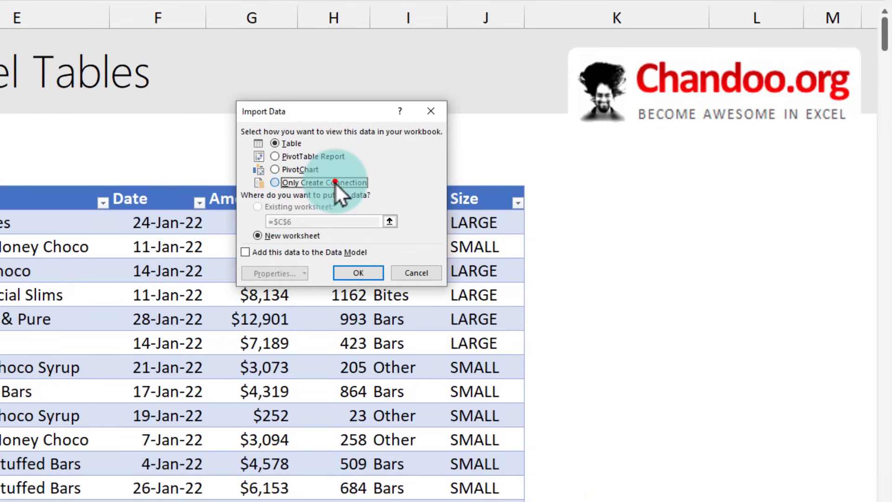
click(335, 182)
click(357, 273)
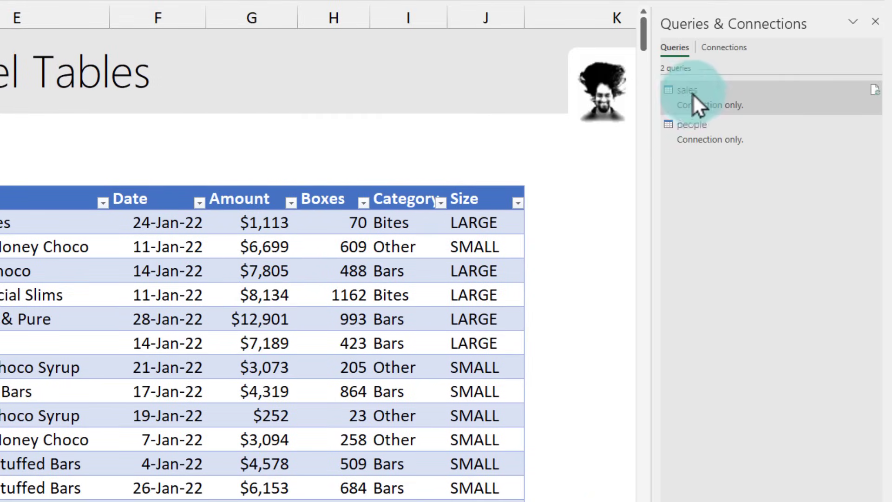
mouse_move(767, 97)
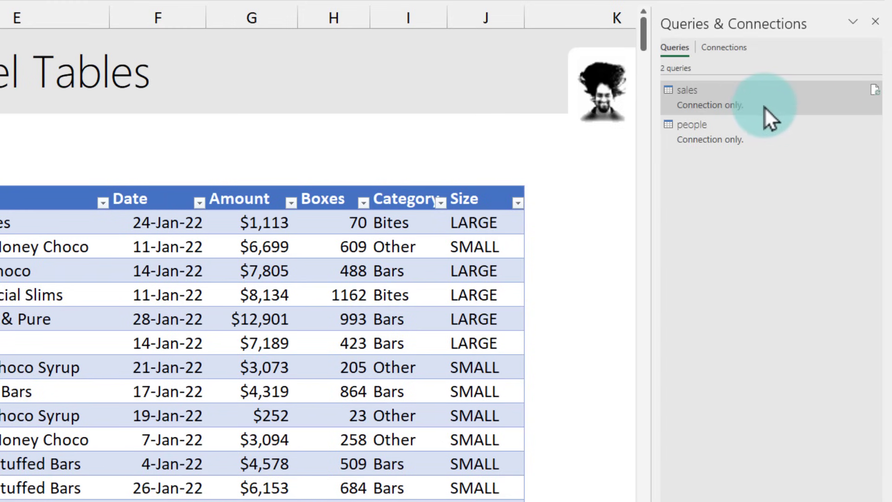
Load the sales query from Queries & Connections as a table on a new worksheet
click(743, 100)
right_click(741, 100)
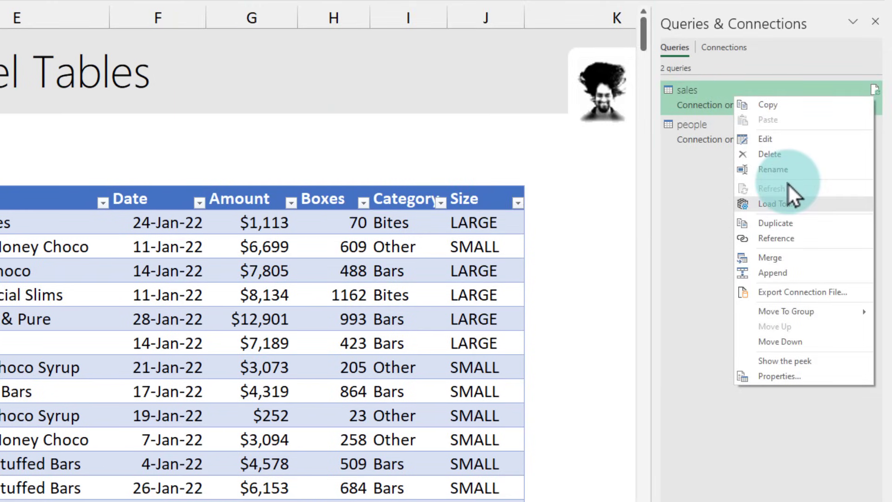
click(779, 205)
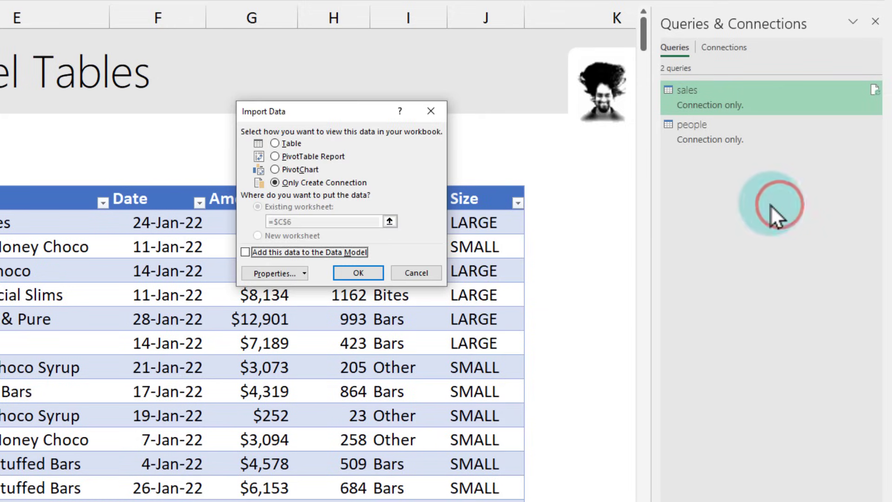
click(277, 144)
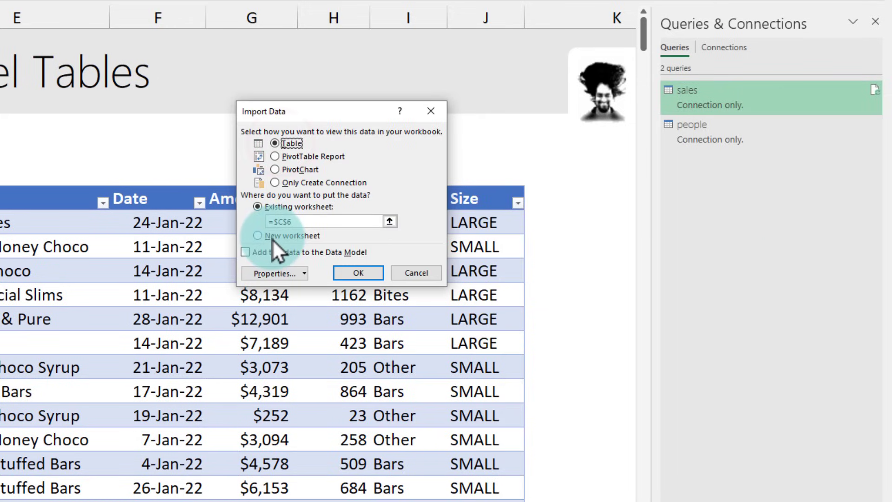
click(365, 273)
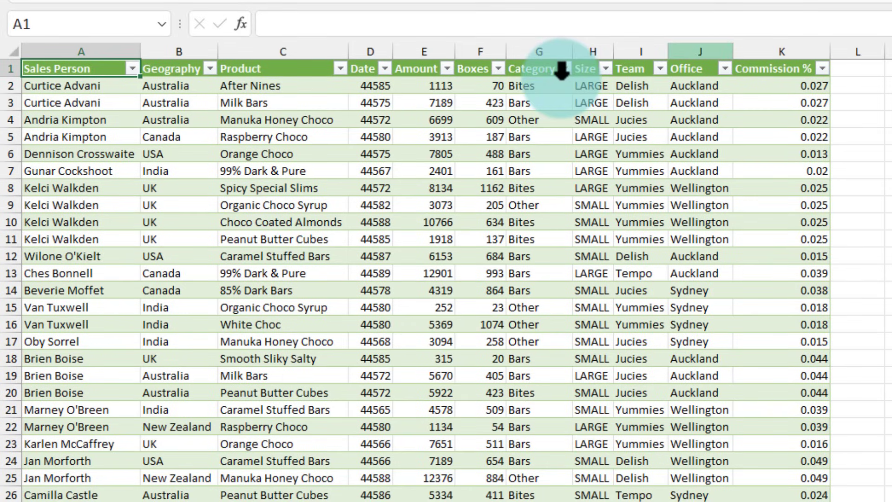
Highlight the new Category, Size, Team, Office and Commission % columns, then go to Table to Combine
drag(561, 70, 576, 54)
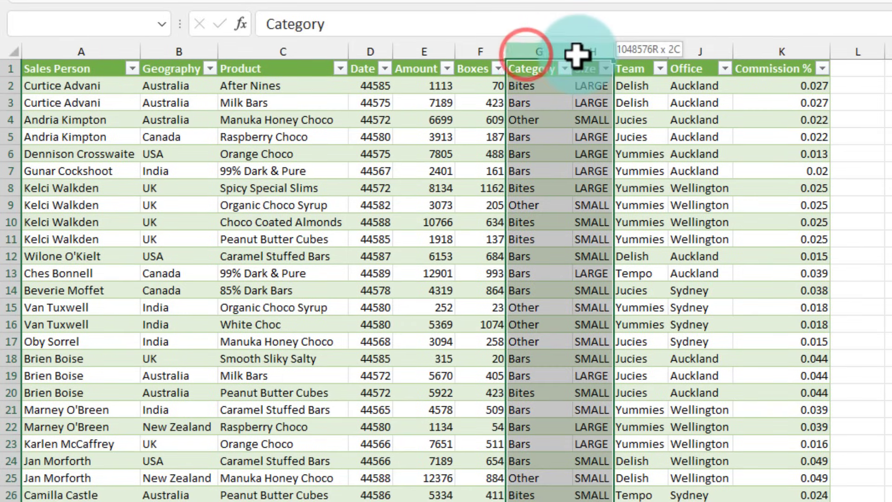
drag(636, 47, 772, 50)
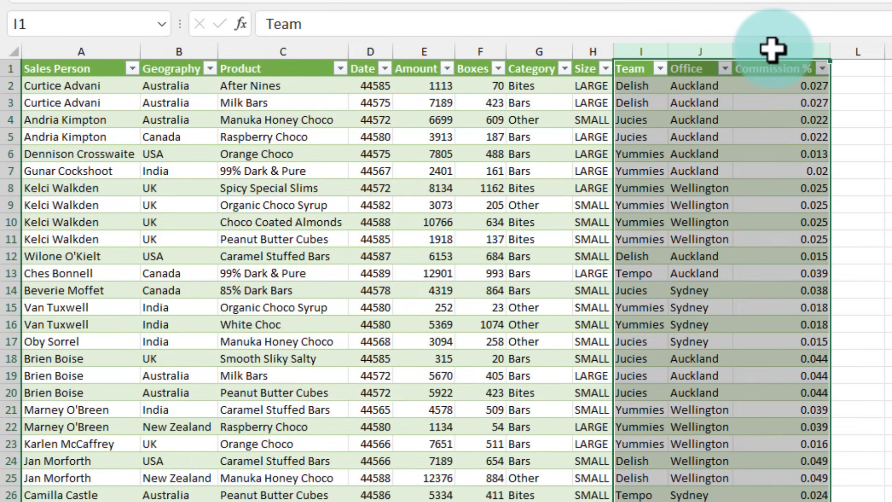
click(68, 86)
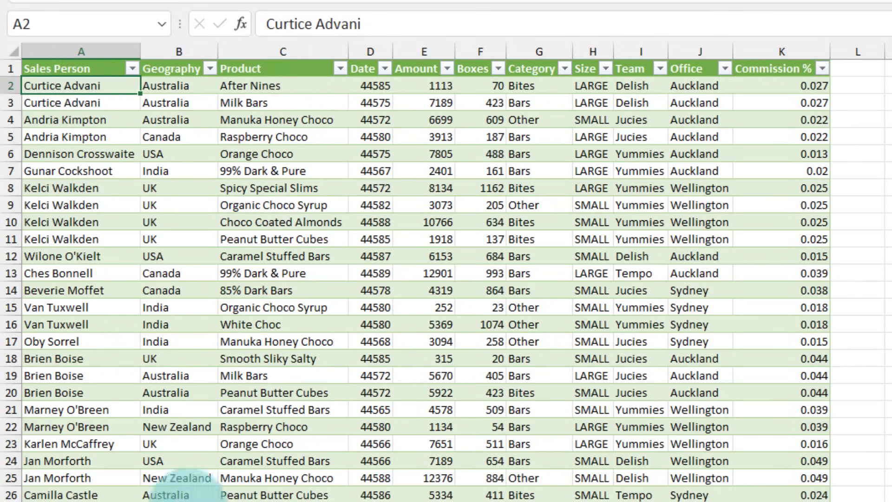
key(ctrl+Page_Down)
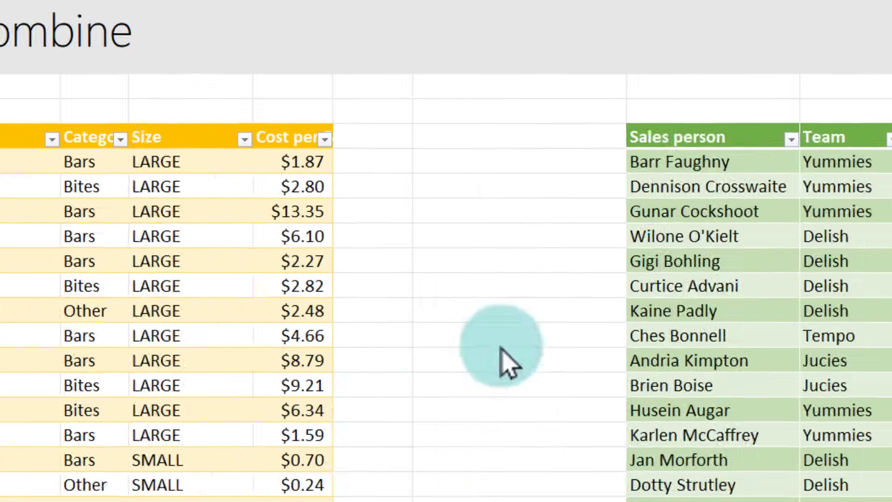
click(242, 191)
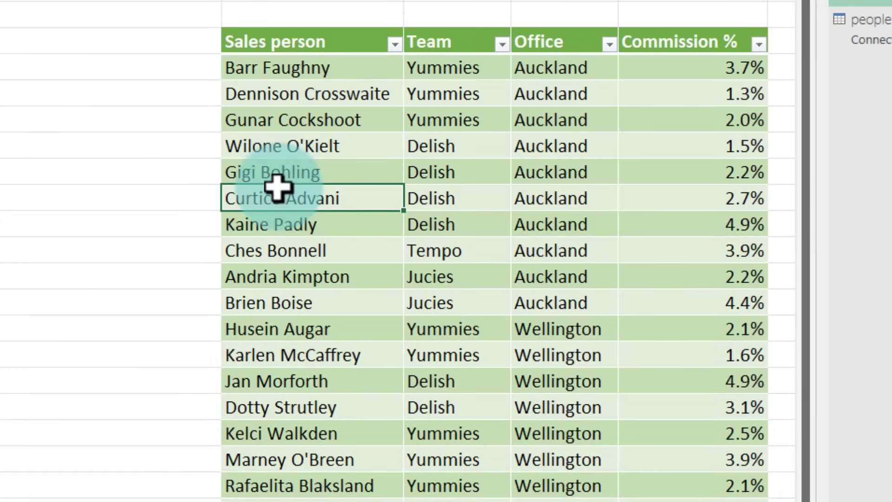
click(596, 195)
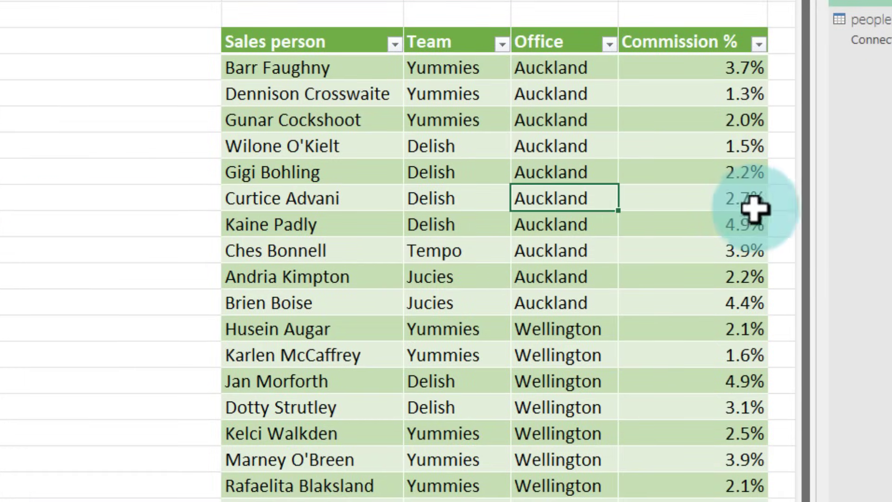
text(Wellington)
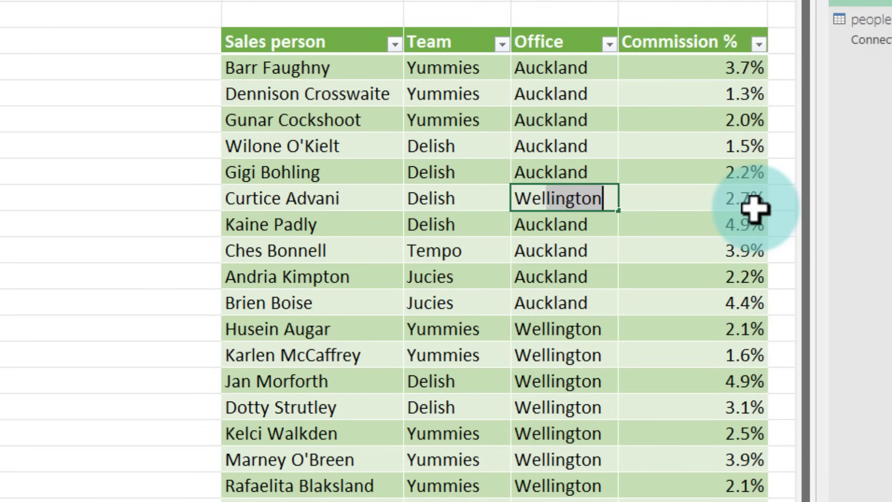
click(755, 209)
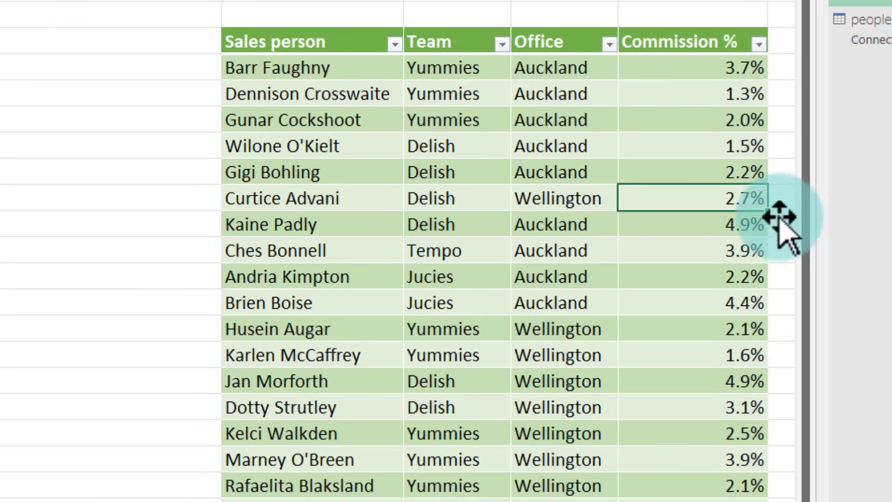
click(820, 234)
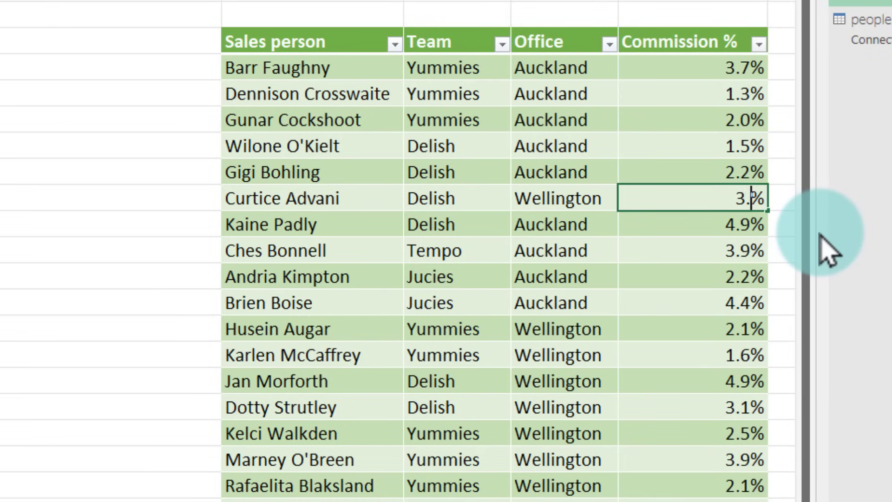
key(Return)
drag(587, 200, 766, 198)
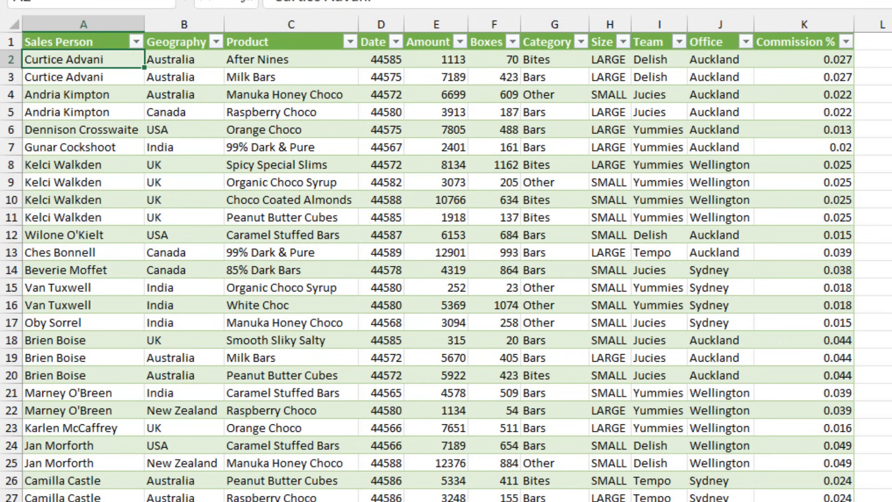
Refresh the loaded sales table and select K2:K3 to confirm the 0.039 commission
drag(716, 59, 811, 81)
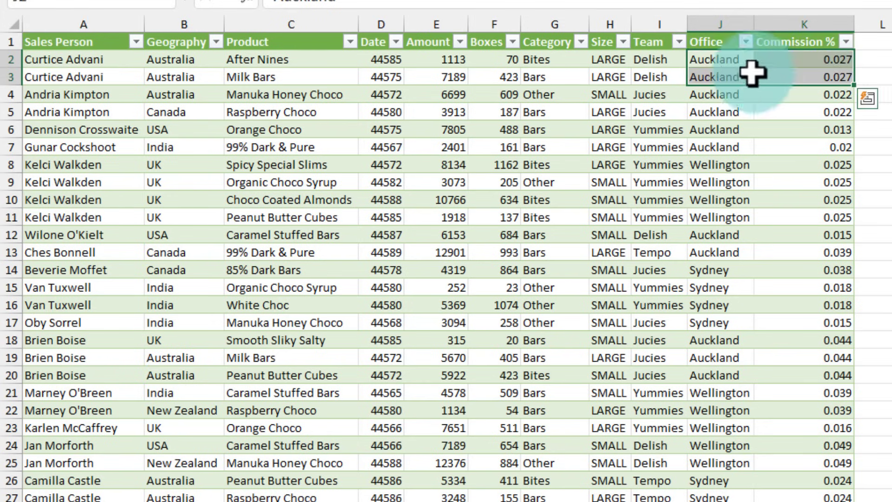
click(701, 70)
right_click(702, 67)
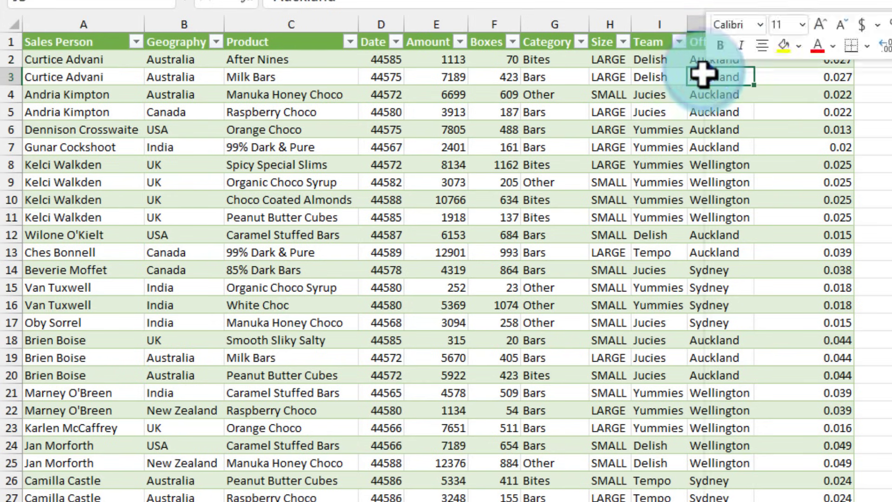
click(743, 276)
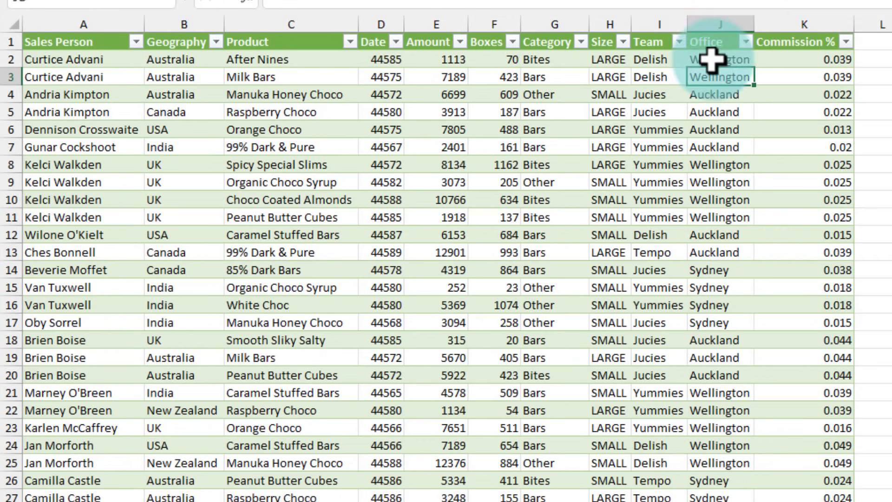
click(823, 56)
drag(823, 57, 831, 76)
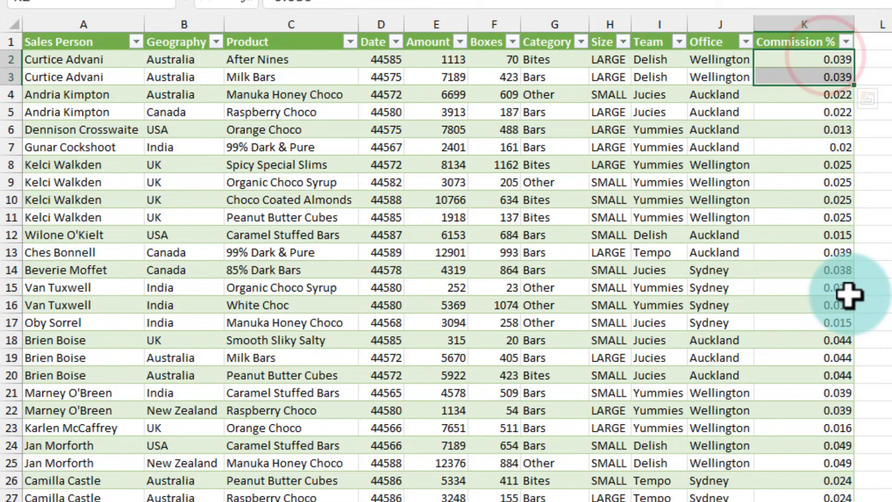